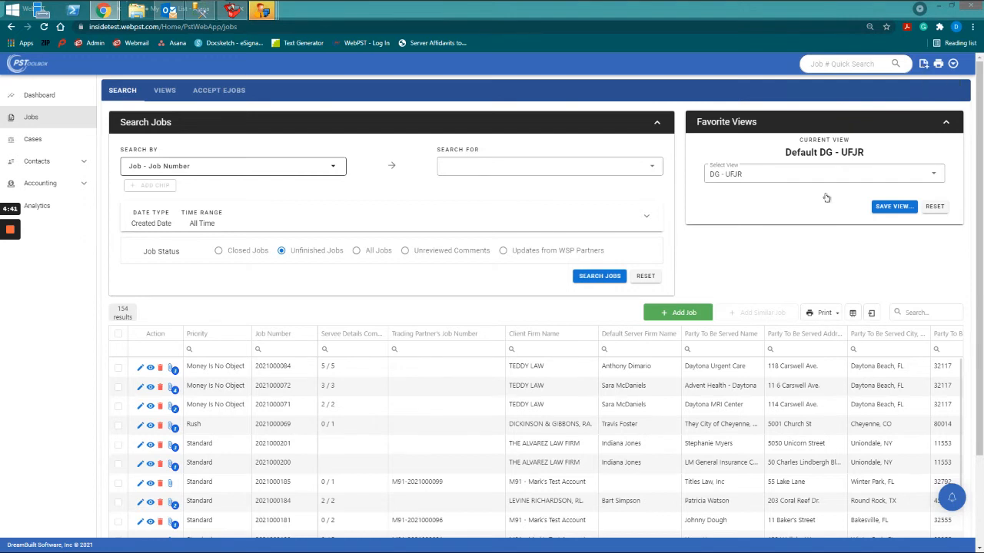
Start a new job with Add Job on the Jobs search page.
left_click(693, 312)
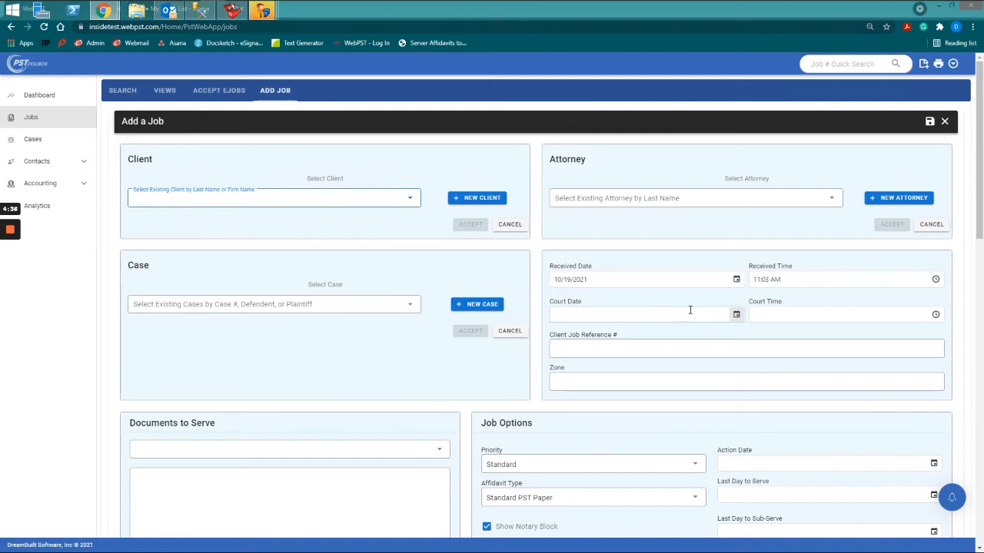
Select the existing client from the name suggestions and accept it for the job.
scroll(689, 312, "down", 5)
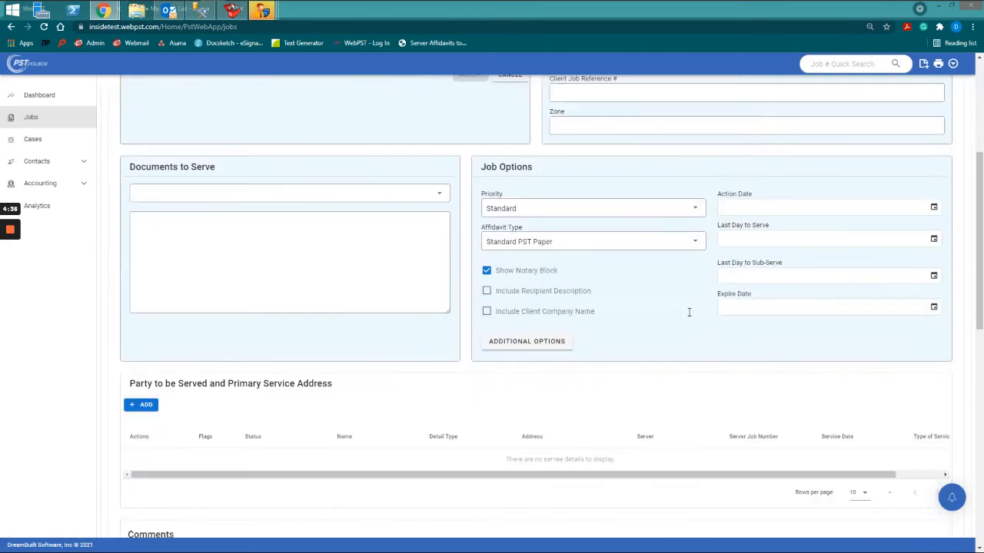
scroll(688, 313, "up", 3)
scroll(185, 181, "up", 2)
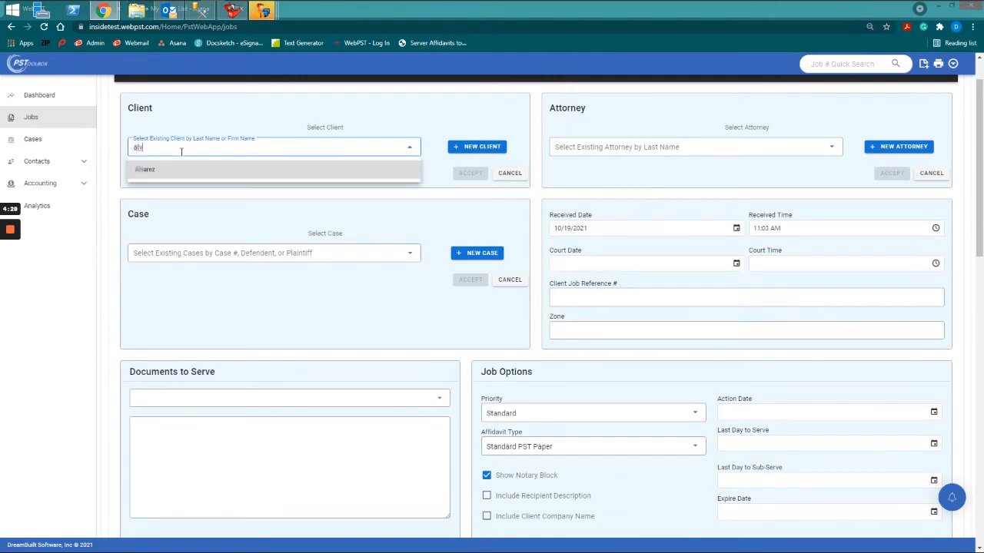
key("Down")
key("Return")
key("Return")
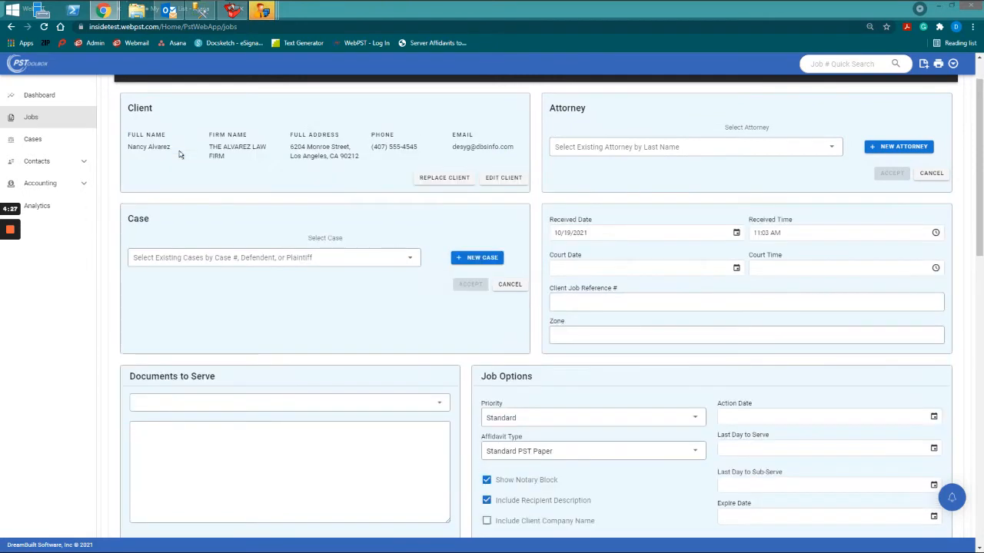
left_click(637, 149)
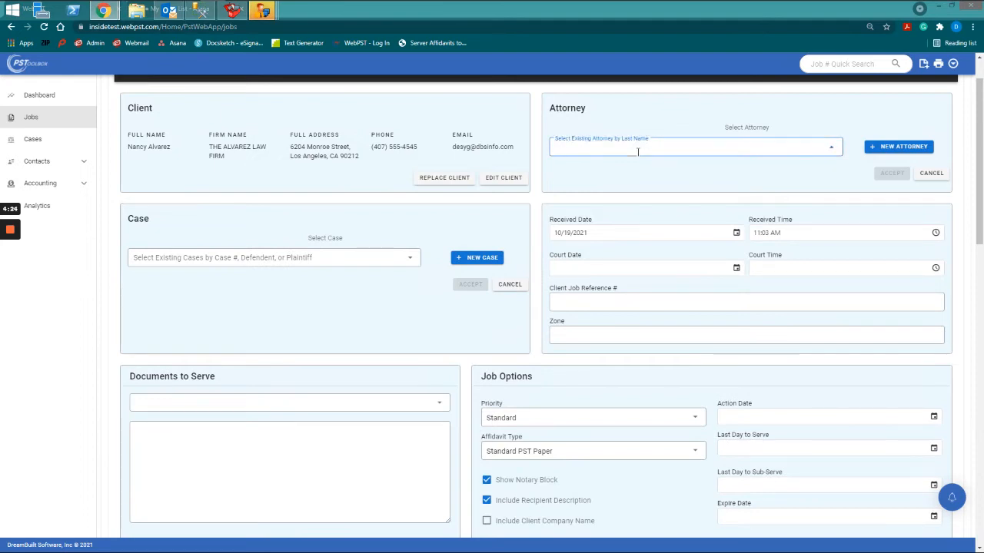
Attach the same law-firm contact as the job's attorney.
type("alv")
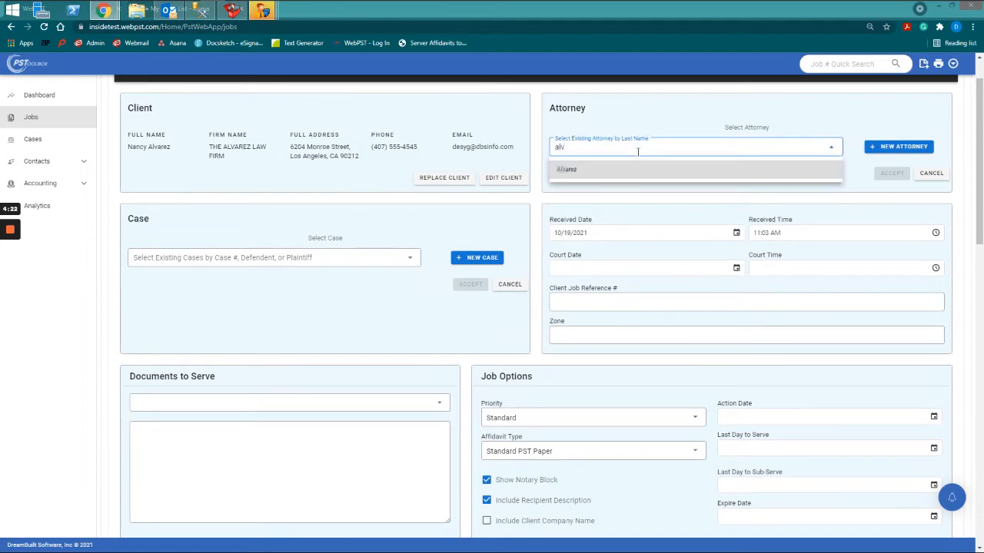
key("Down")
key("Return")
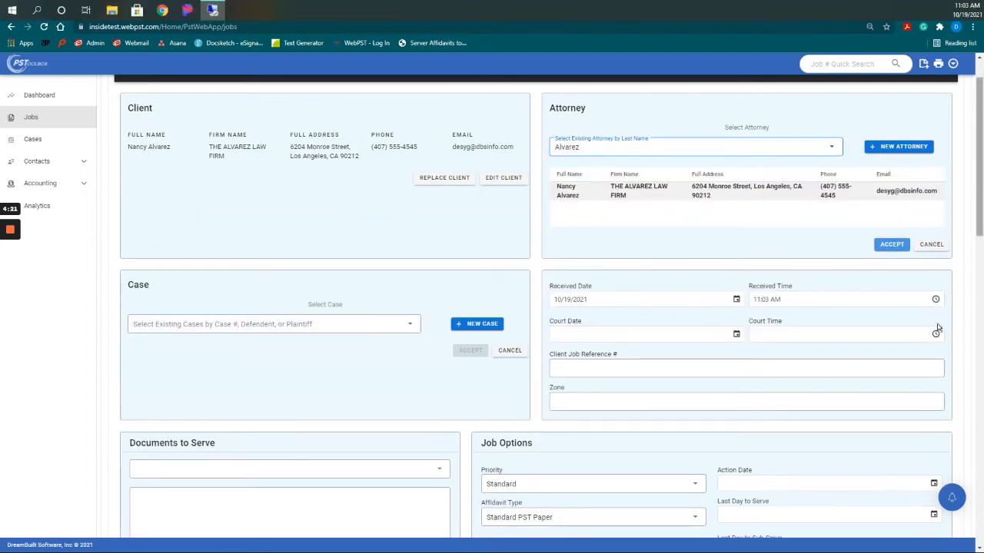
left_click(890, 244)
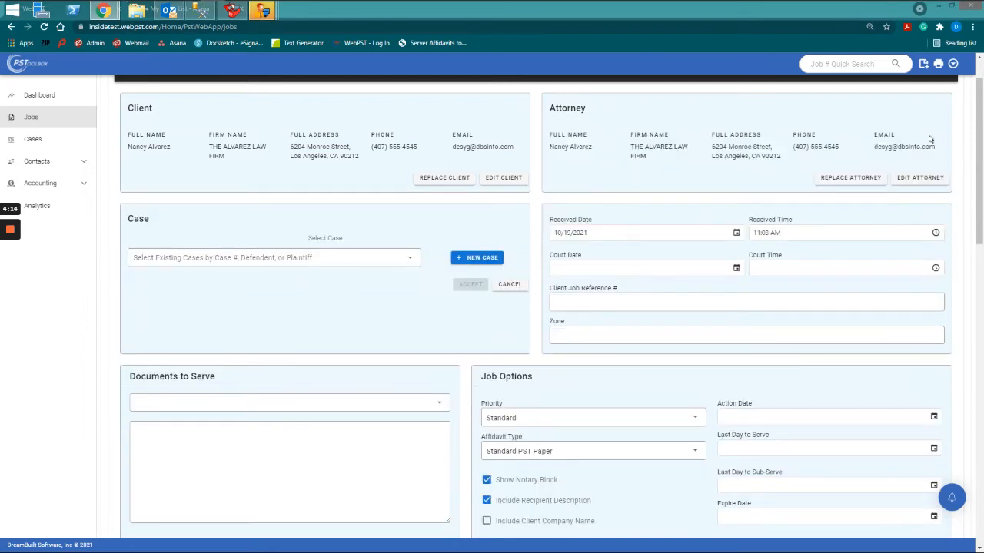
left_click(361, 255)
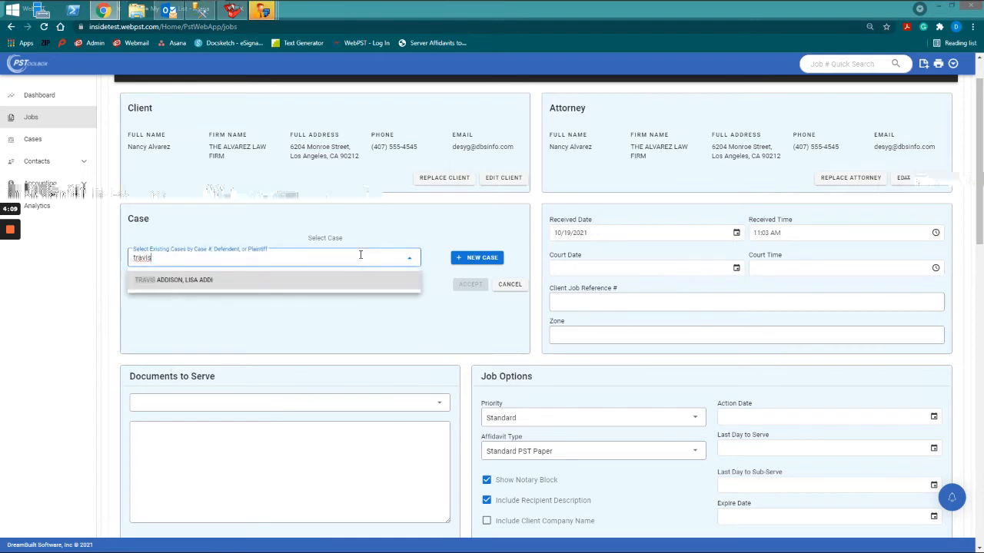
Attach the suggested Rocket Mortgage, Inc case and save a client case reference number on it.
key("Return")
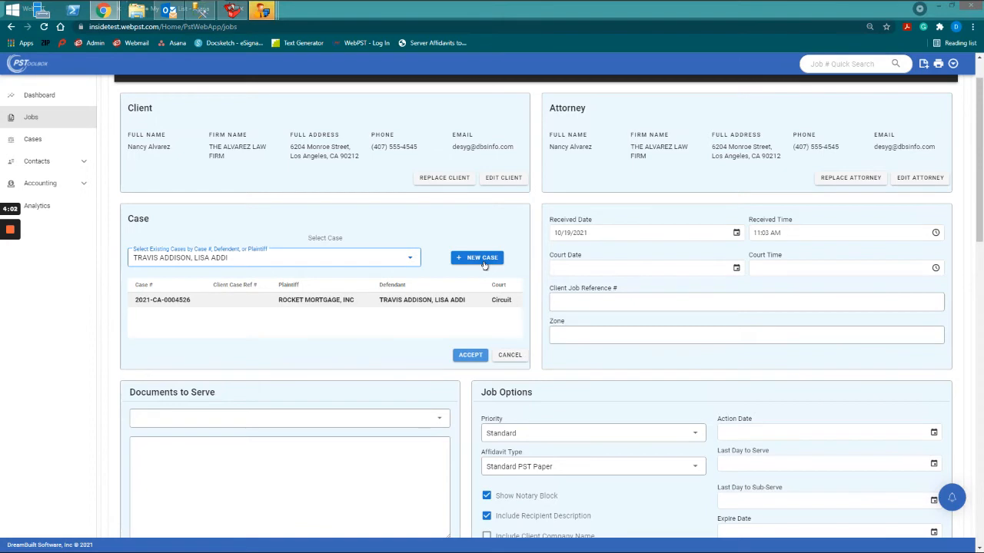
left_click(478, 352)
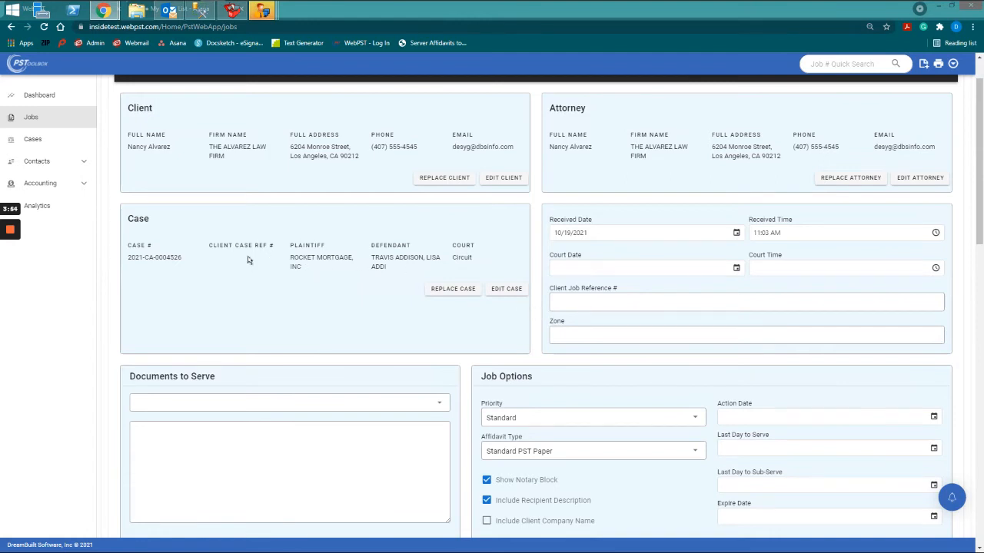
left_click(505, 290)
scroll(572, 324, "down", 2)
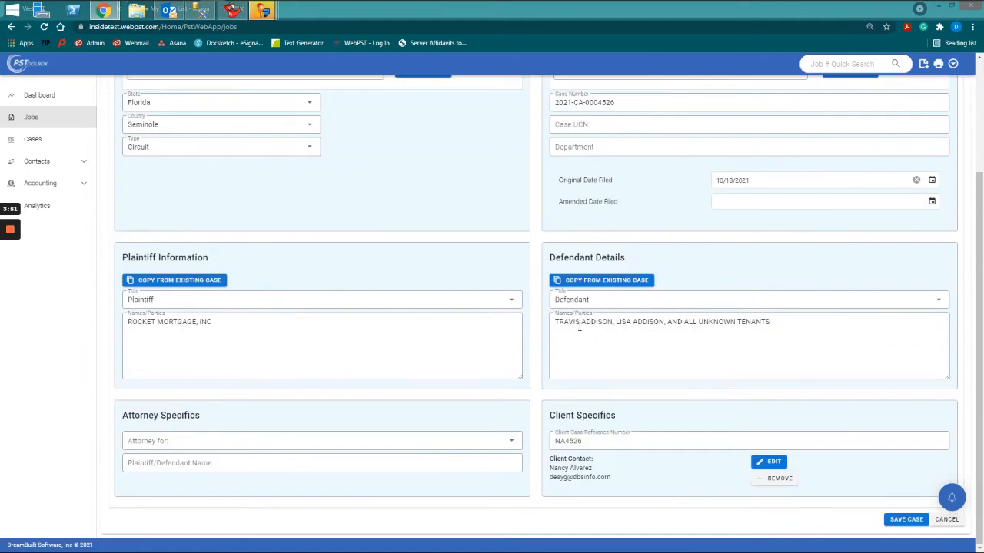
left_click(610, 440)
left_click(912, 520)
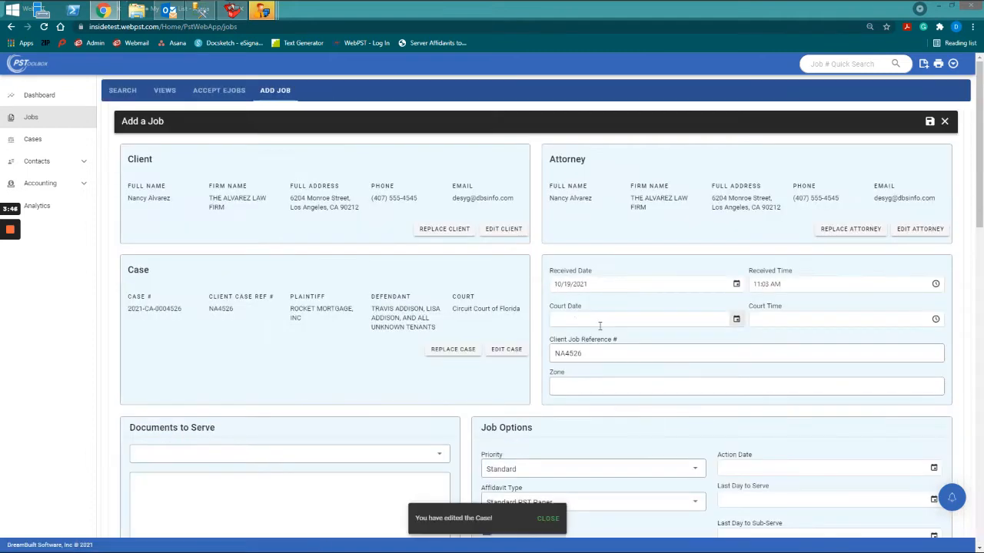
Set the documents to serve to Summons and Complaint, adding 'with Exhibit' after it.
scroll(600, 352, "down", 1)
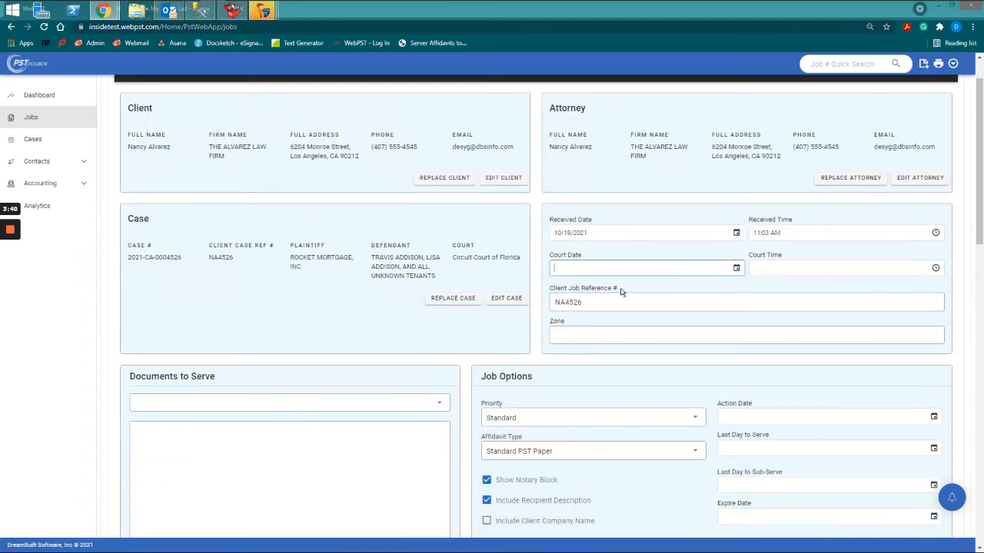
scroll(619, 291, "down", 1)
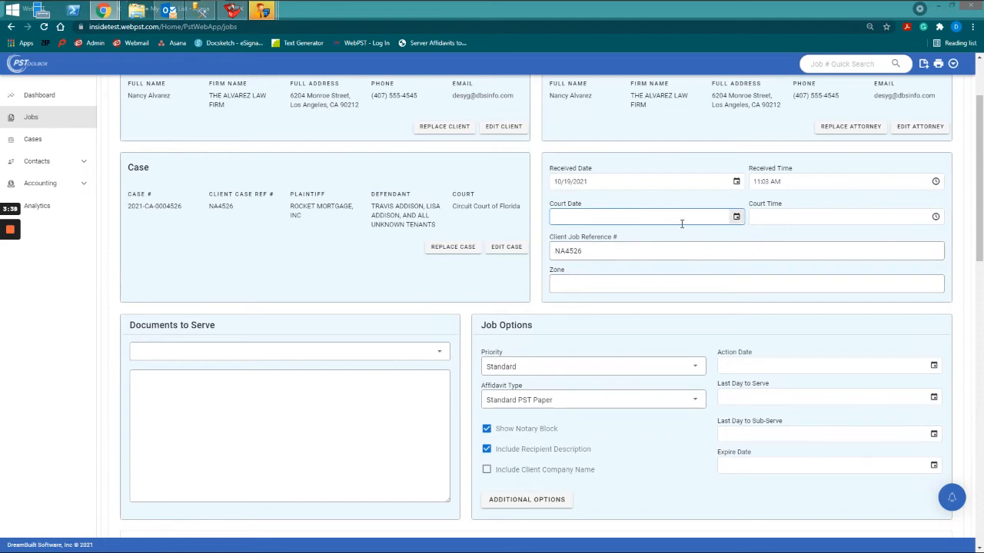
left_click(734, 222)
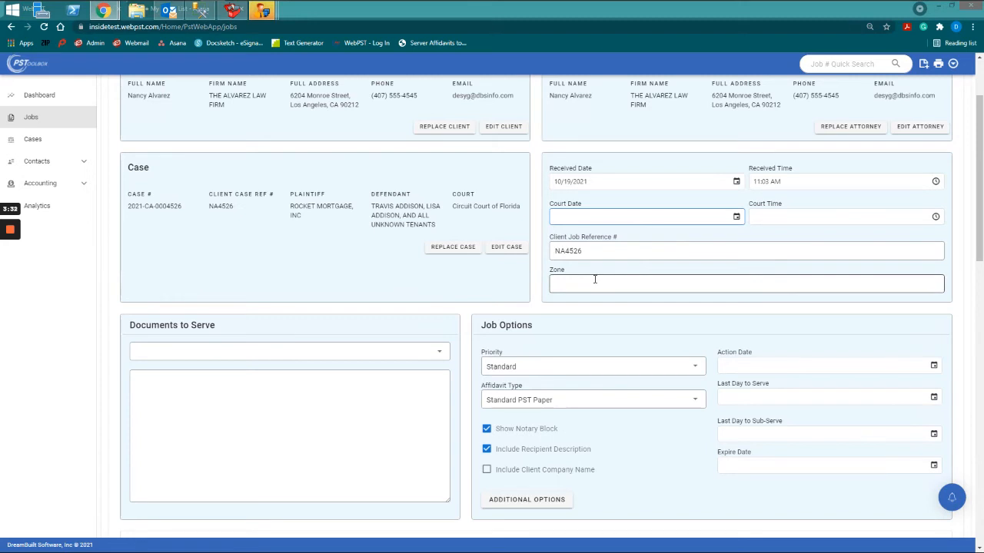
left_click(269, 386)
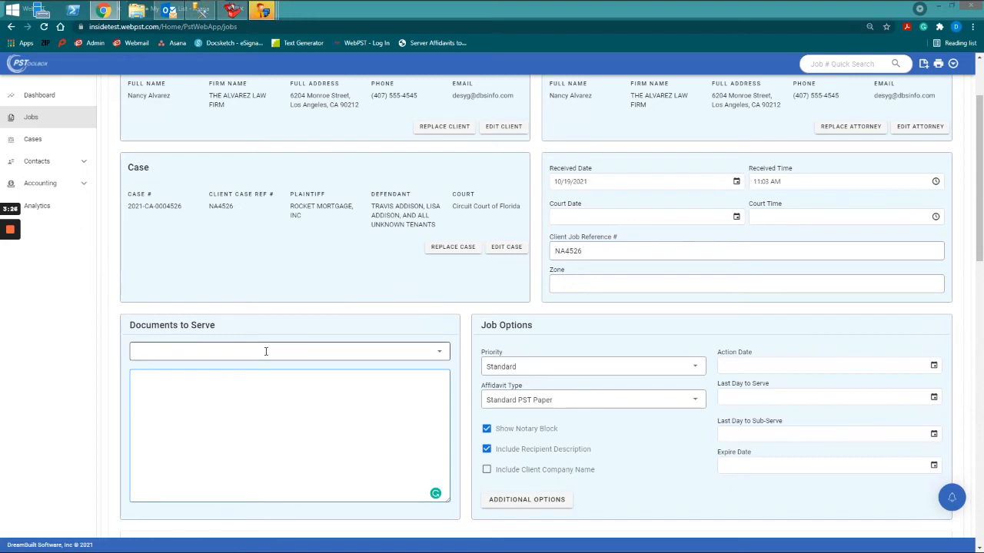
left_click(266, 352)
scroll(252, 400, "down", 5)
scroll(252, 405, "down", 1)
left_click(247, 433)
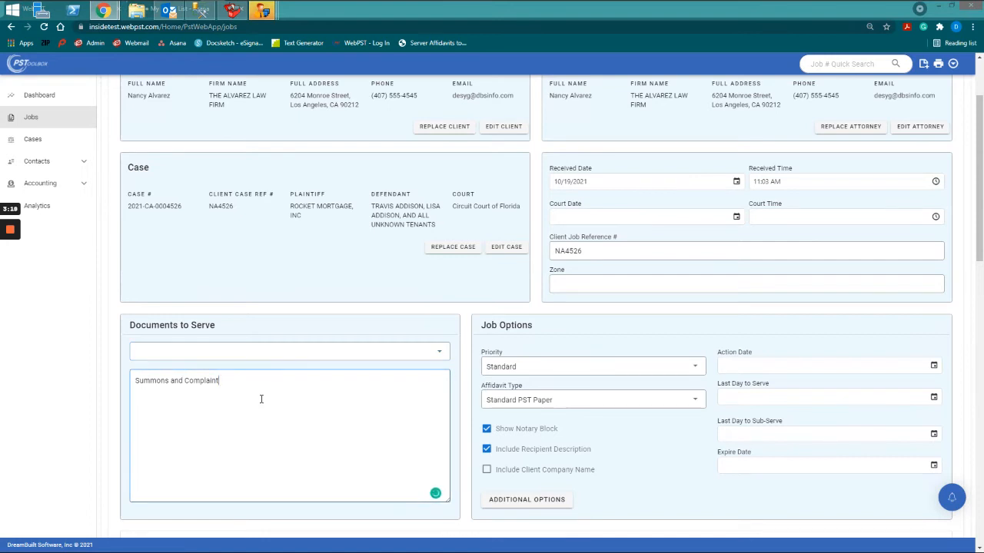
type("with Exhibits")
Keep Standard priority, choose Standard PST Paper affidavit type, and turn off the notary block.
scroll(700, 372, "down", 1)
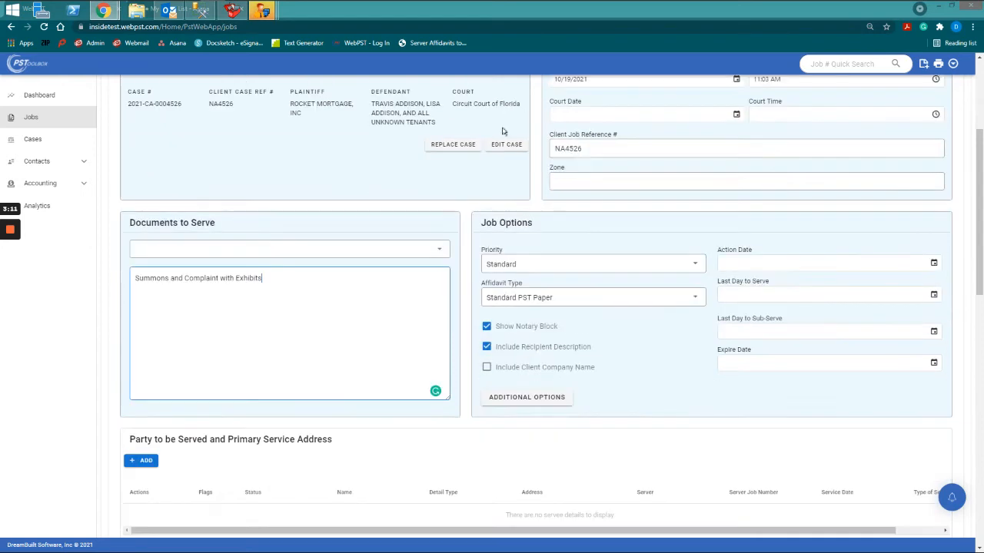
left_click(531, 266)
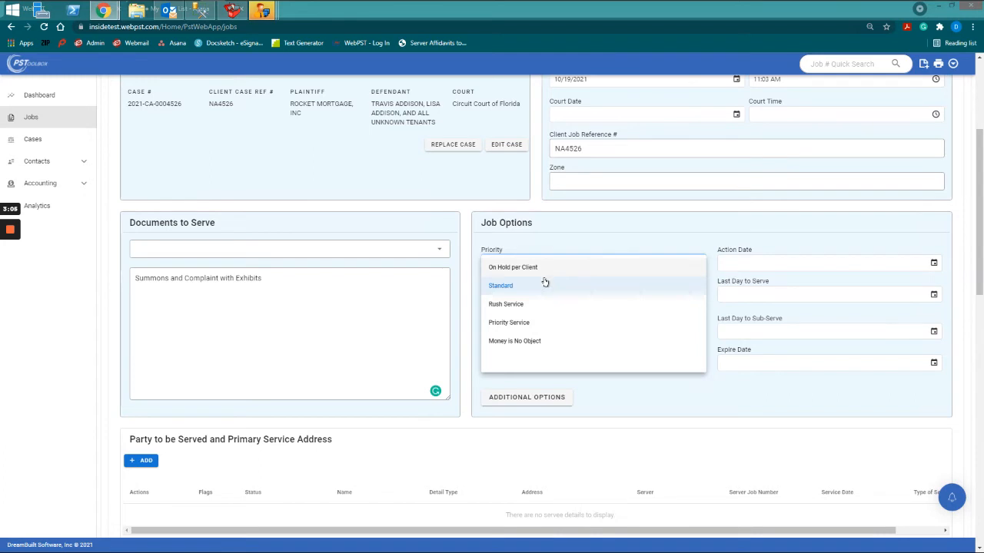
left_click(657, 394)
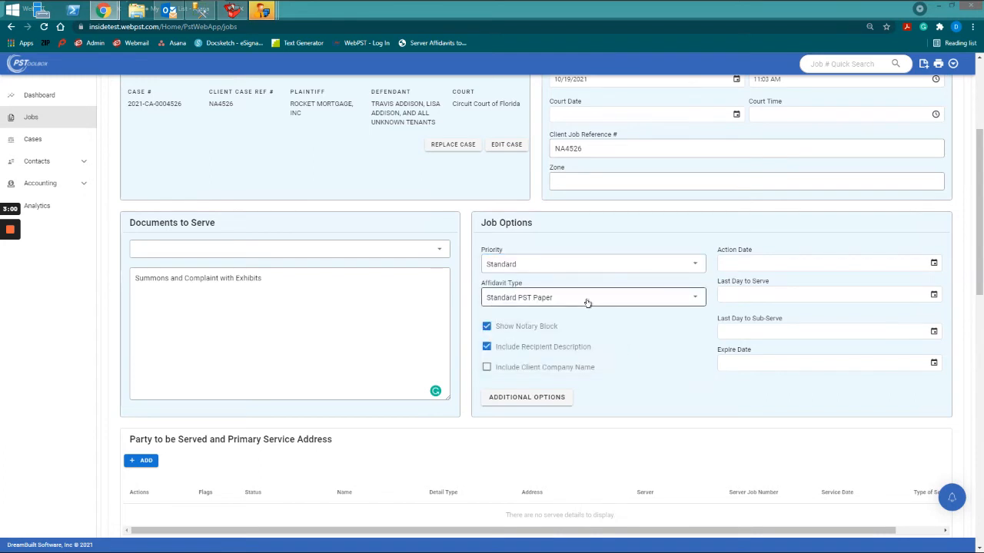
left_click(587, 303)
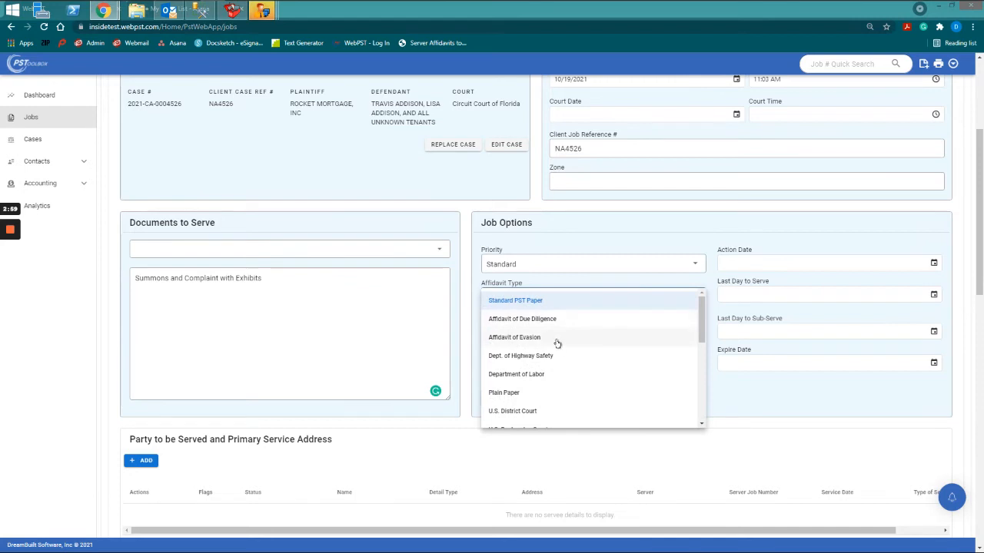
scroll(560, 356, "down", 1)
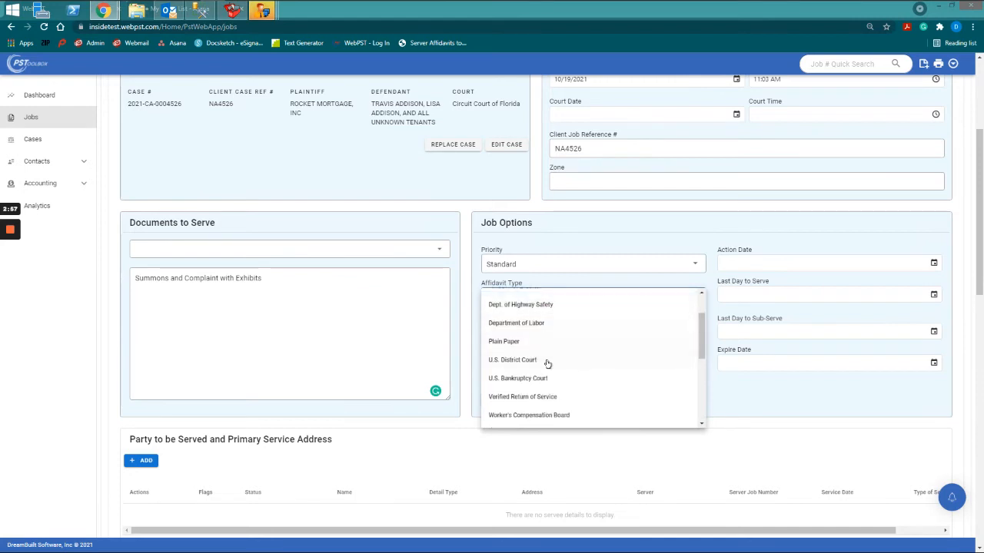
scroll(547, 364, "down", 3)
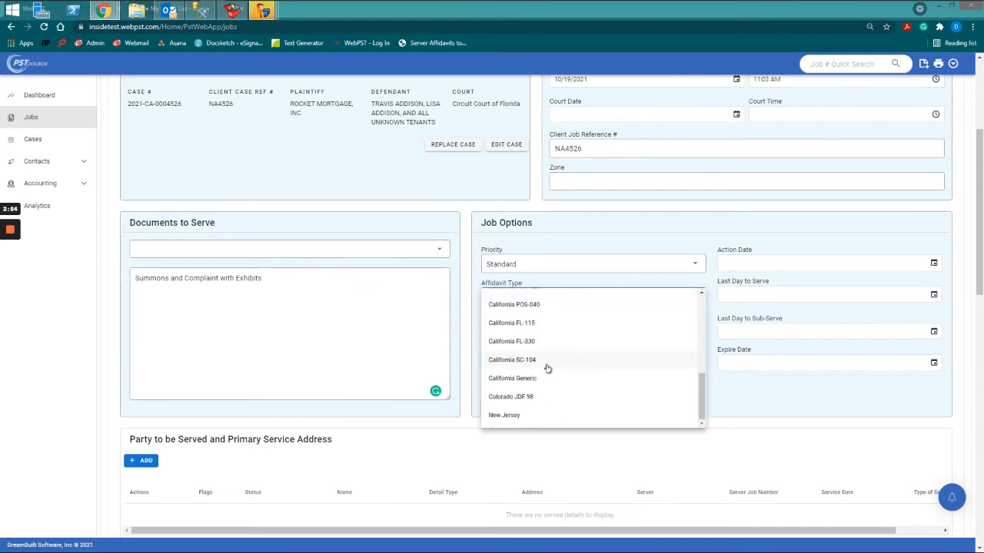
scroll(547, 371, "up", 1)
scroll(542, 377, "down", 1)
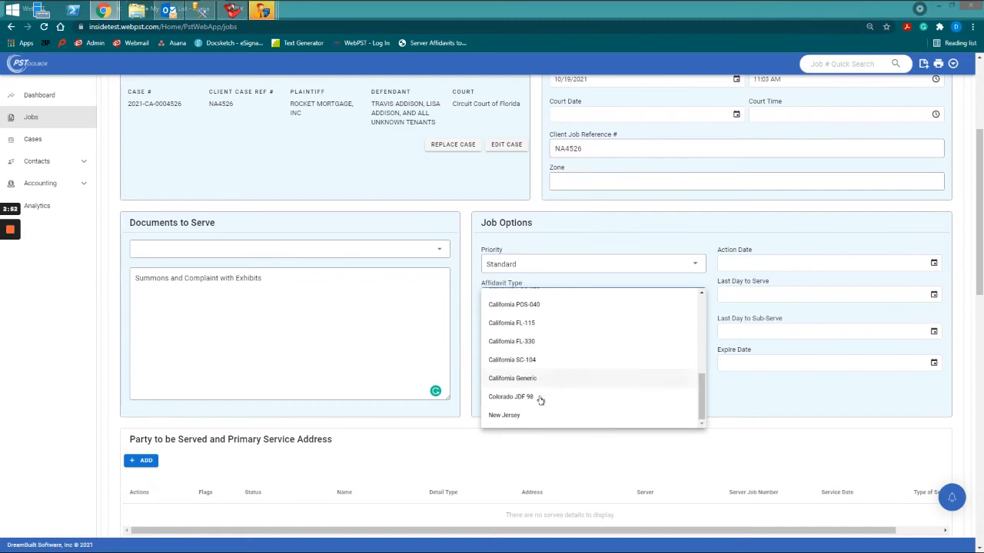
scroll(547, 316, "up", 5)
left_click(530, 304)
scroll(564, 321, "down", 1)
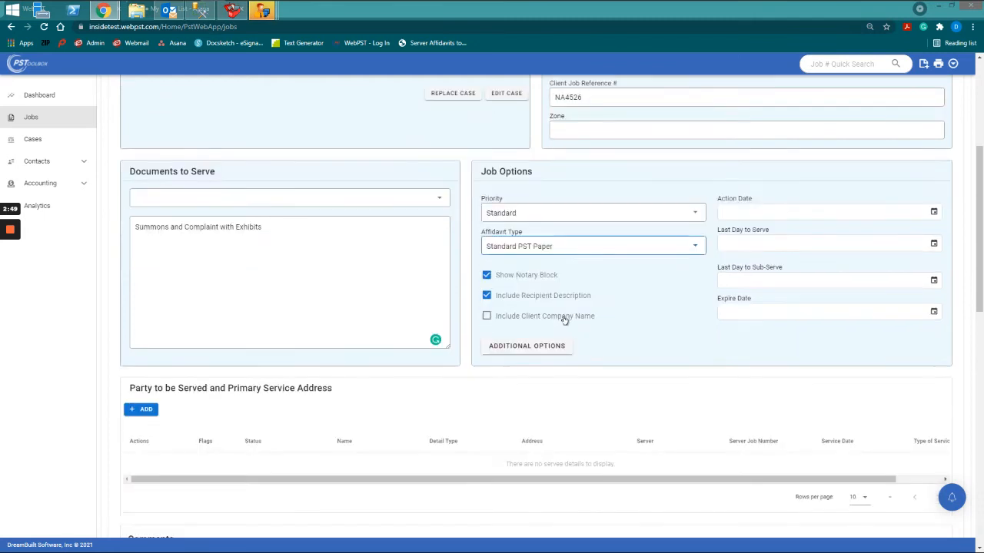
left_click(508, 278)
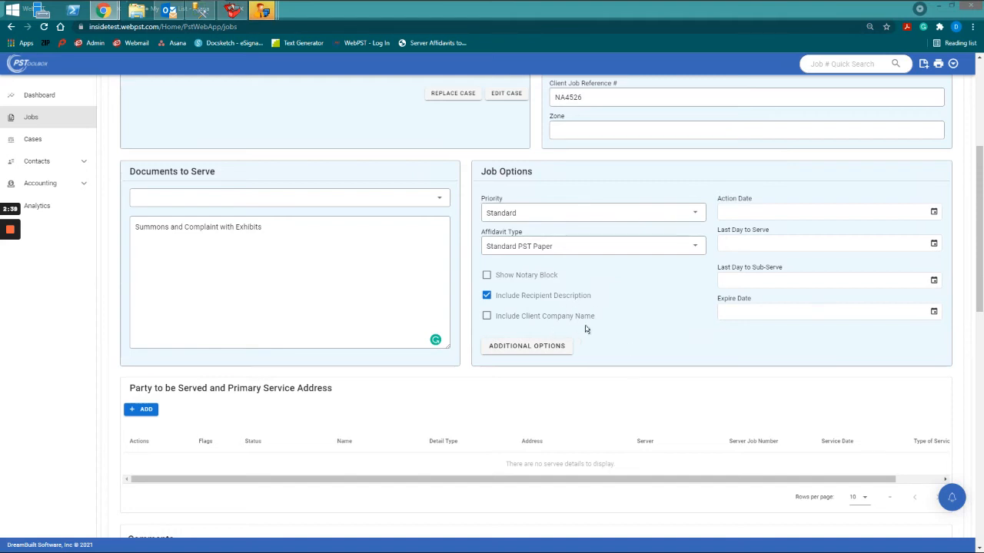
Enter 10/31/2021 as the job's action date.
left_click(751, 214)
type("10/31/2021")
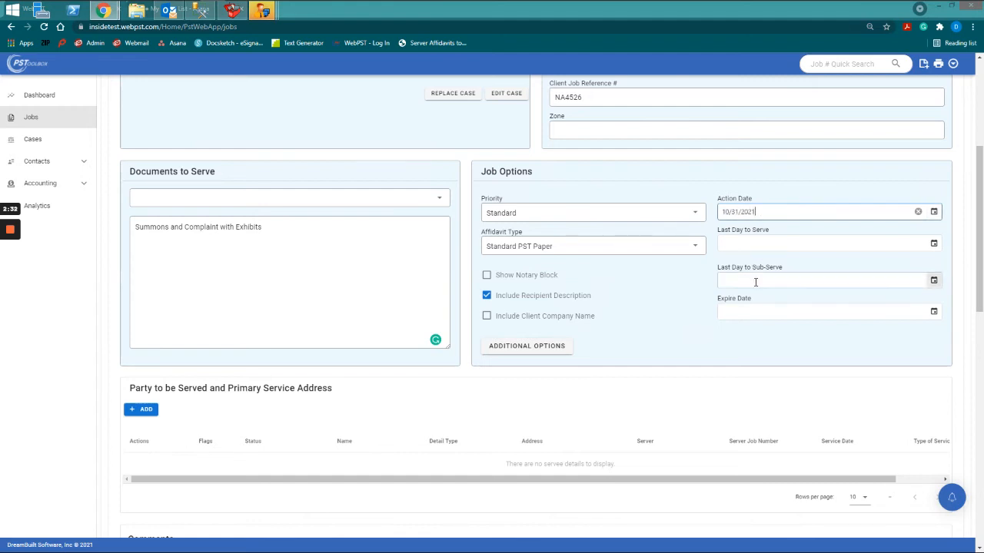
scroll(799, 298, "down", 1)
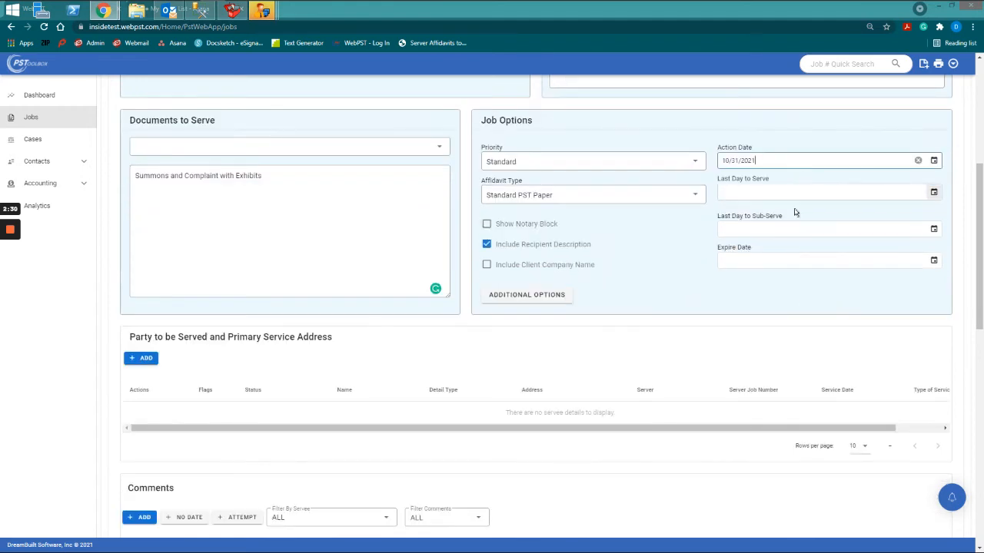
scroll(797, 208, "down", 1)
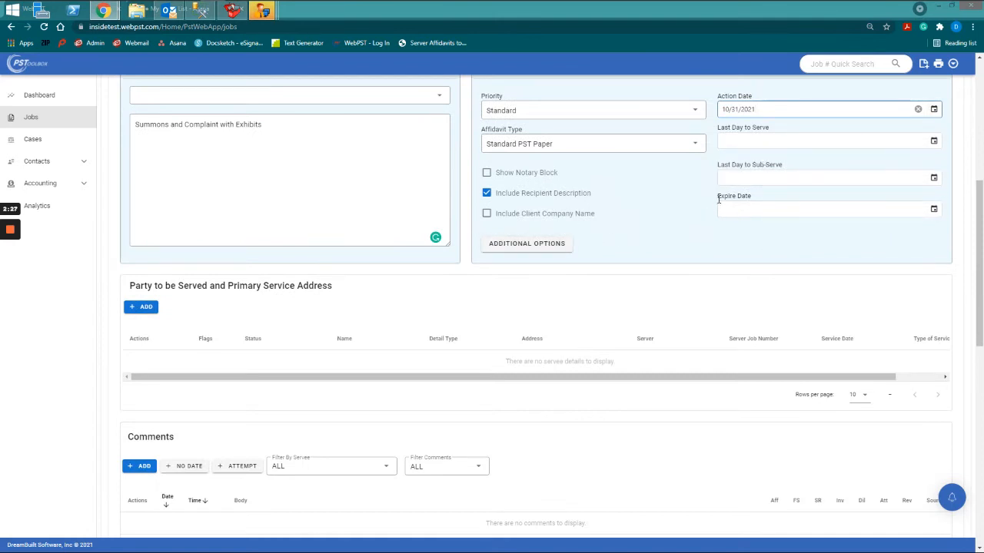
scroll(630, 237, "down", 1)
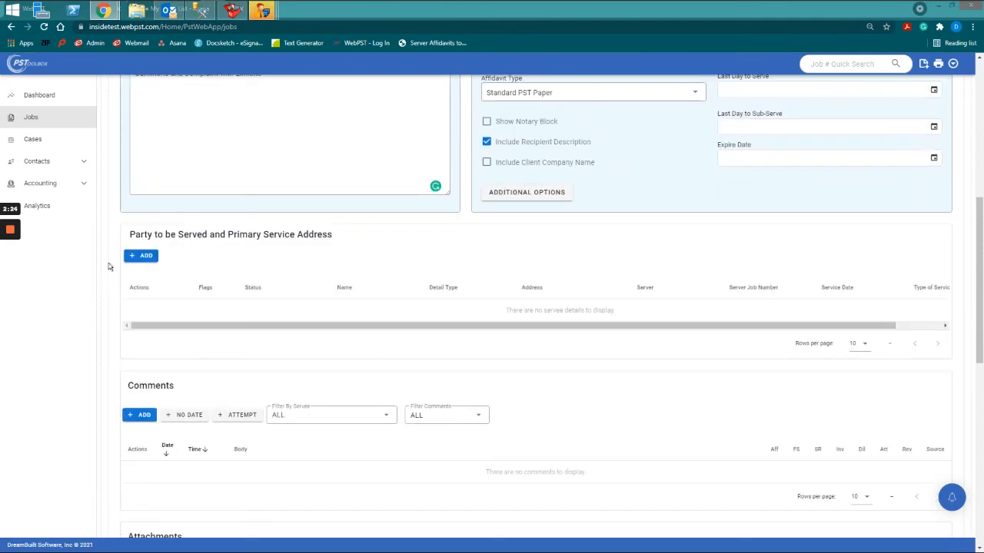
Add a Natural Person party to be served with the first defendant's first and last name.
left_click(146, 255)
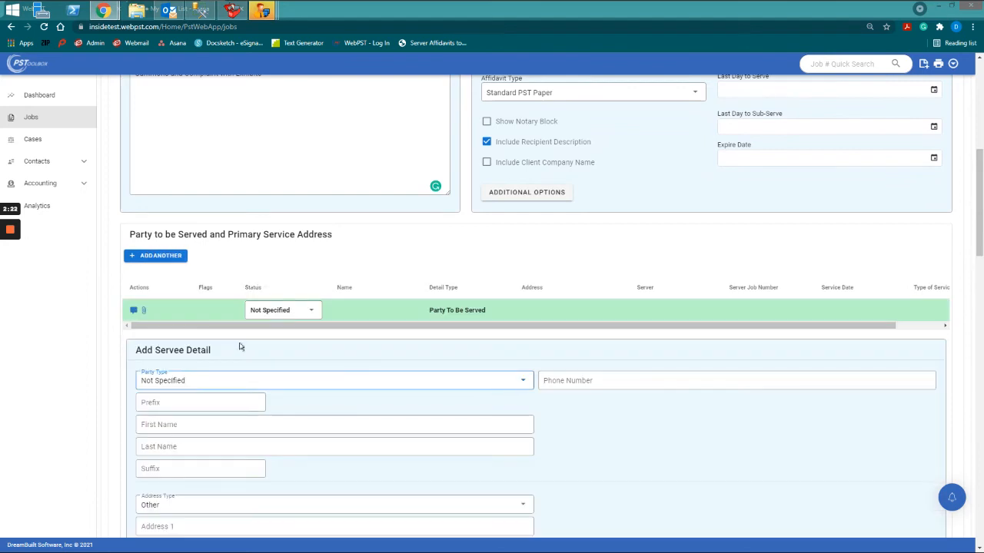
scroll(244, 343, "down", 2)
left_click(216, 279)
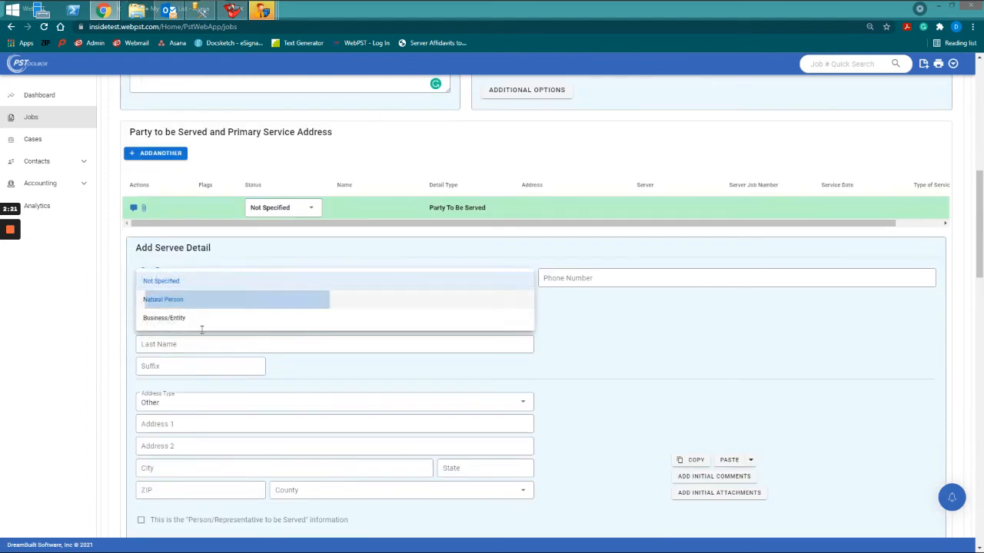
left_click(203, 301)
left_click(199, 324)
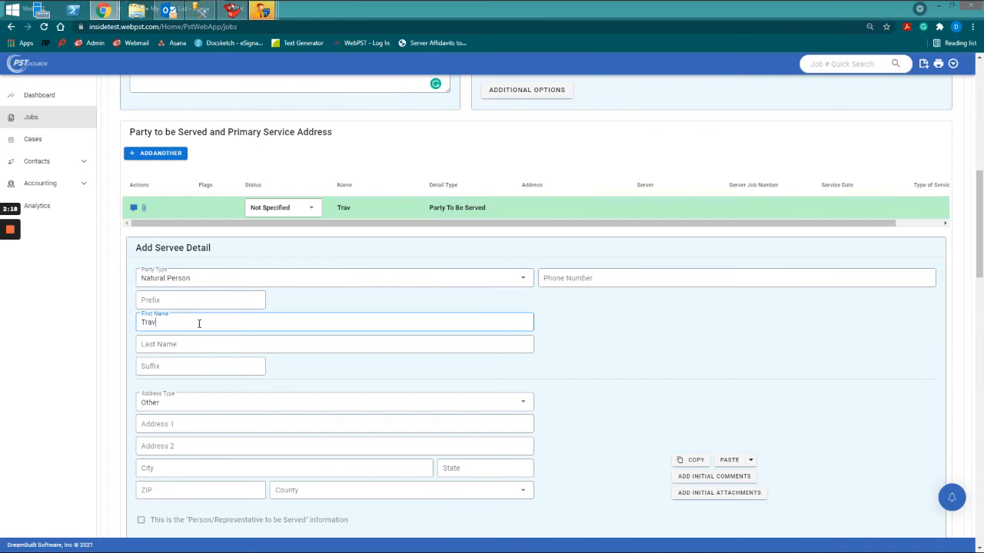
key("Tab")
key("Tab")
Fill in the servee's street address, city, state, ZIP code and suggested county.
key("Tab")
key("Tab")
key("Tab")
key("Tab")
type("Winter Springs")
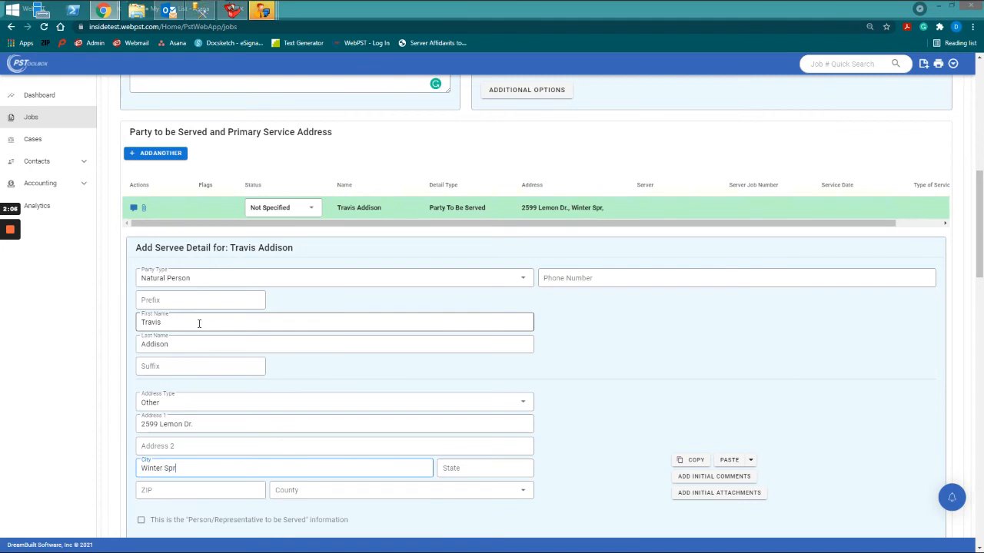
key("Tab")
type("F")
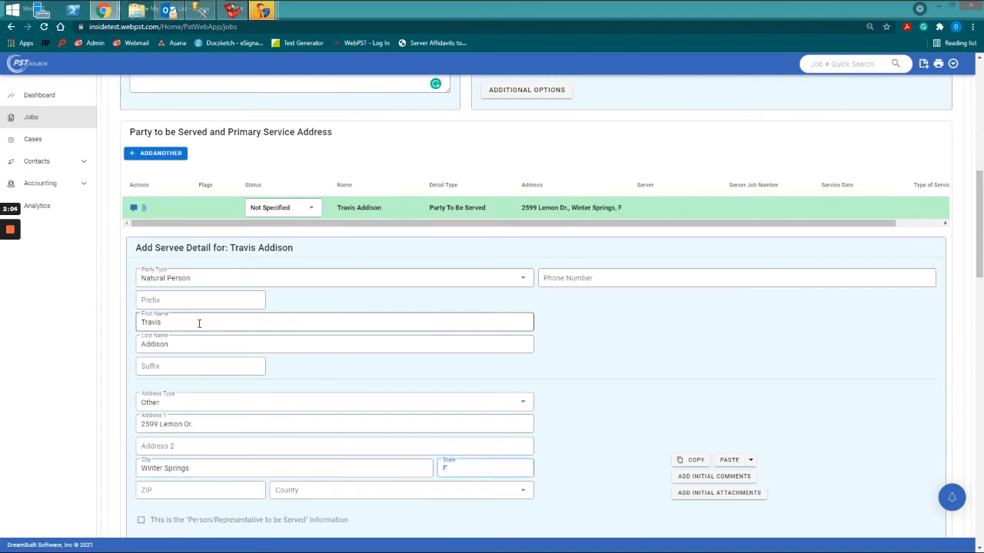
type("L")
key("Tab")
type("3280")
scroll(407, 338, "down", 1)
key("Tab")
type("se")
key("Return")
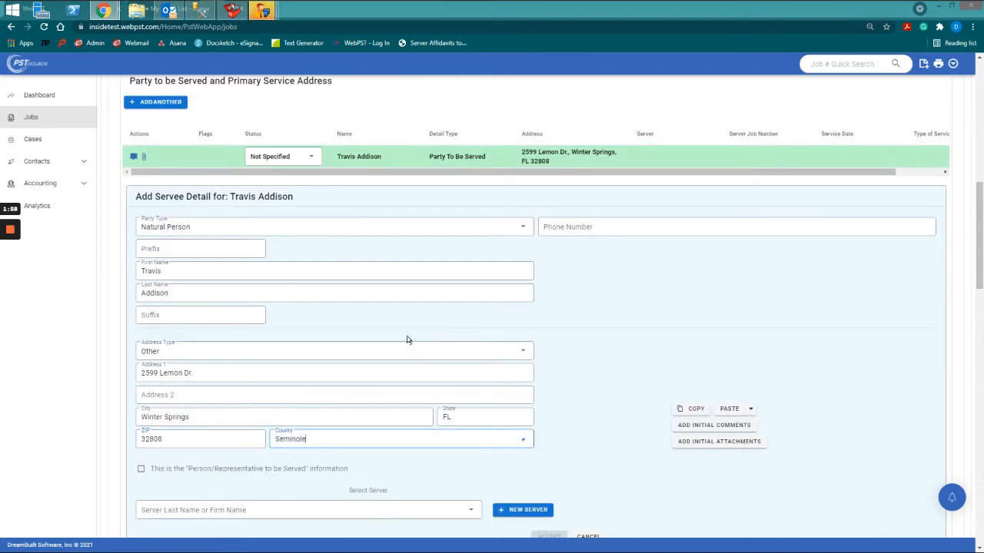
Assign the suggested process server to this party.
scroll(385, 347, "down", 2)
left_click(270, 350)
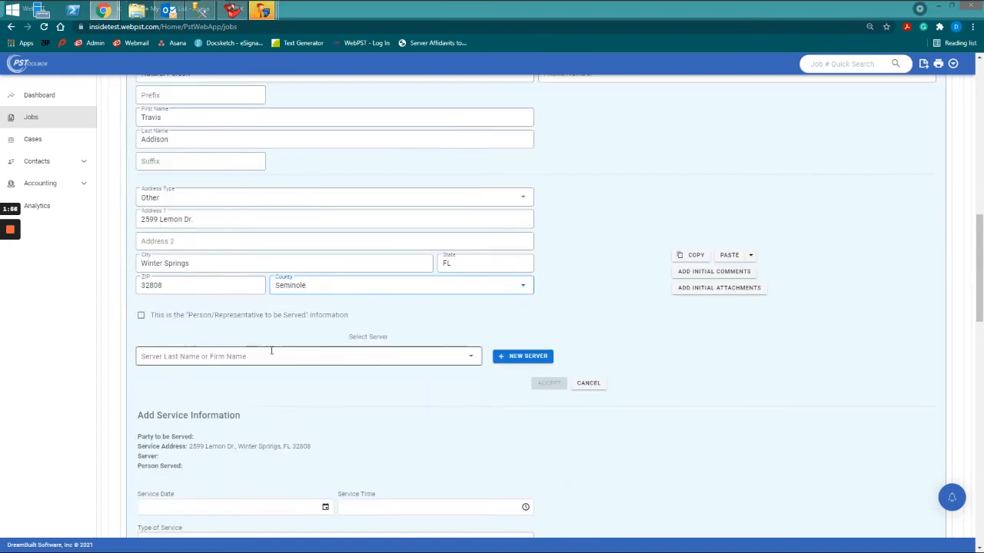
type("mark")
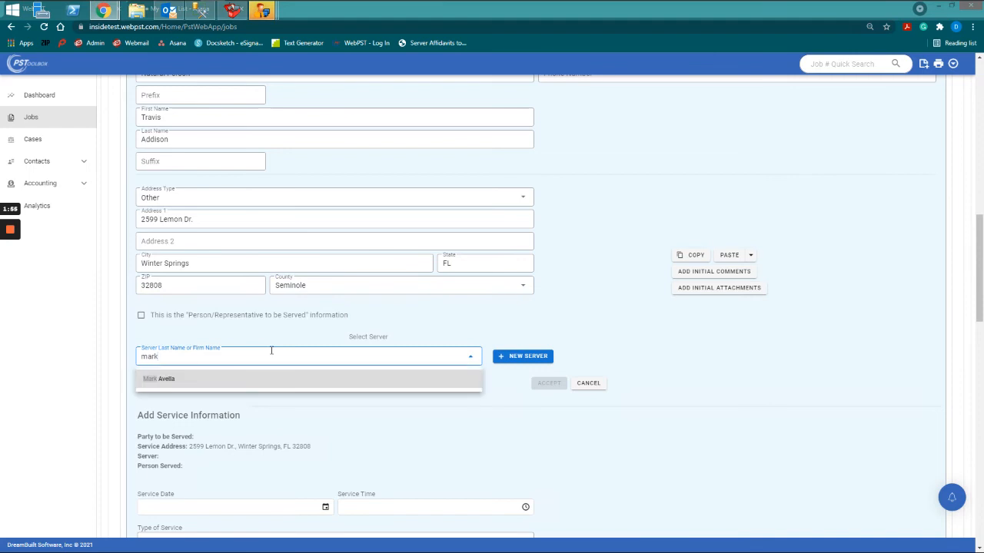
key("Return")
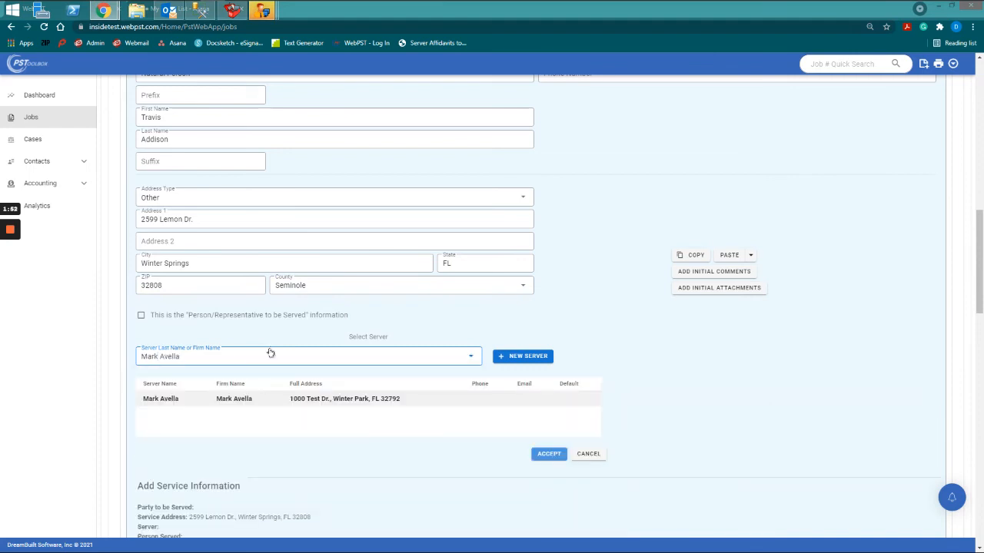
key("Return")
scroll(292, 362, "down", 2)
Save the completed job for the first servee with ADD JOB.
scroll(238, 417, "down", 4)
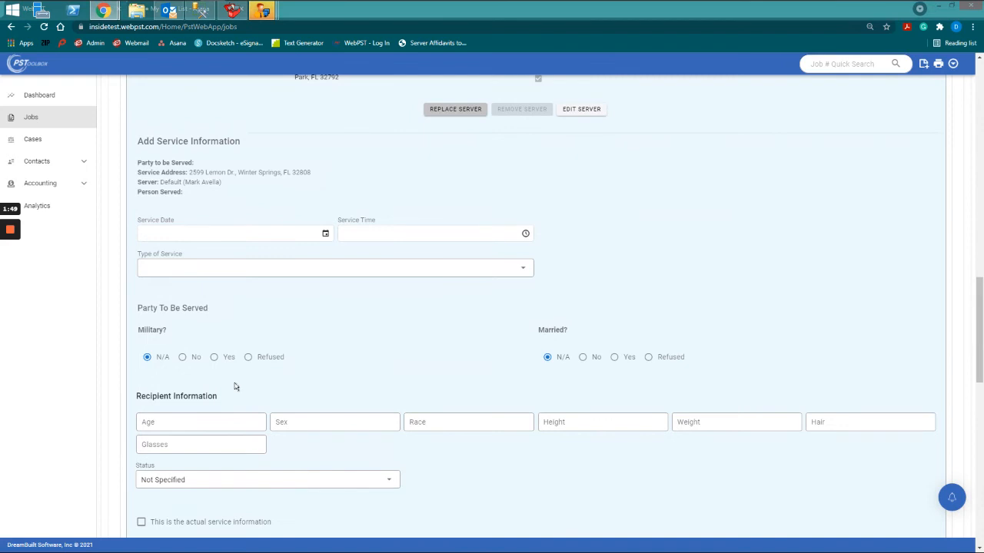
scroll(236, 386, "down", 7)
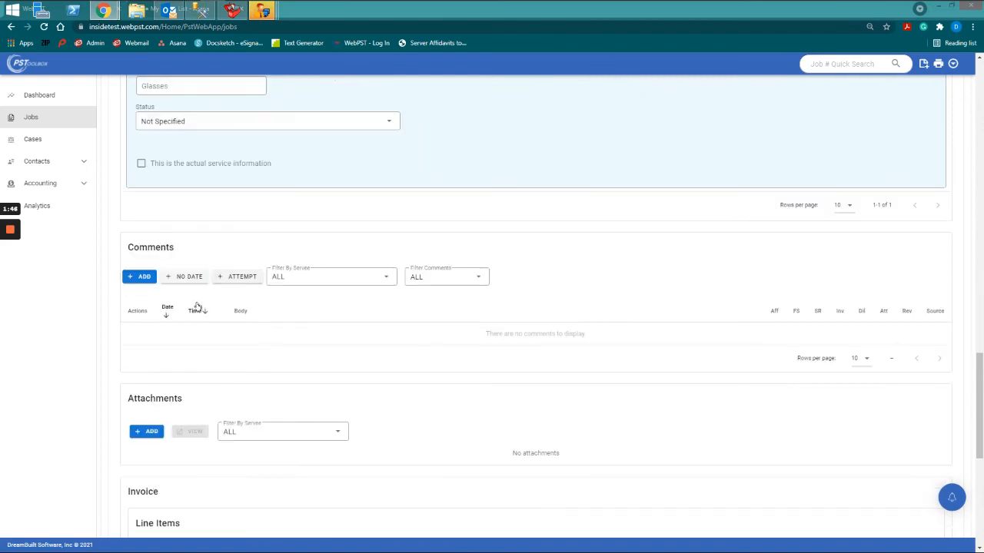
scroll(325, 285, "down", 2)
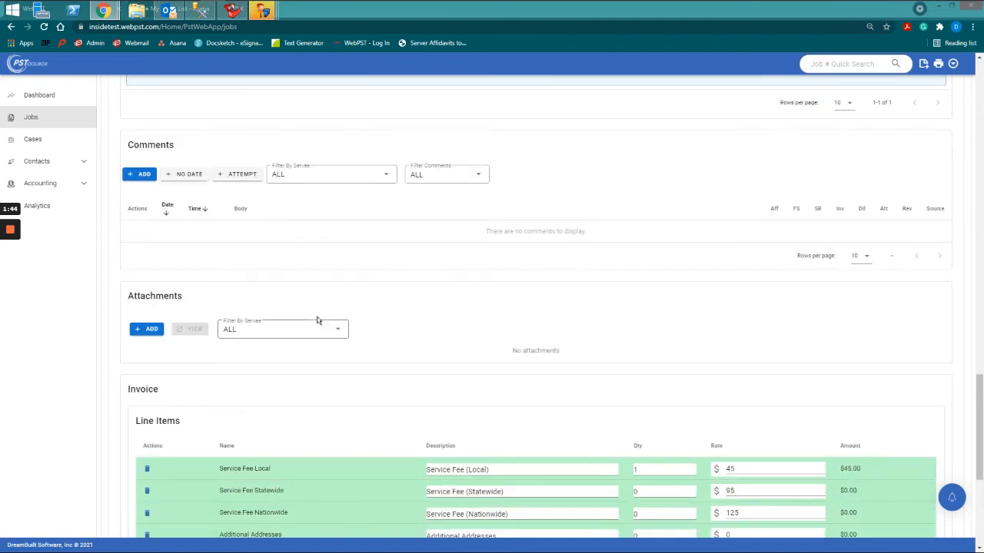
scroll(318, 321, "down", 4)
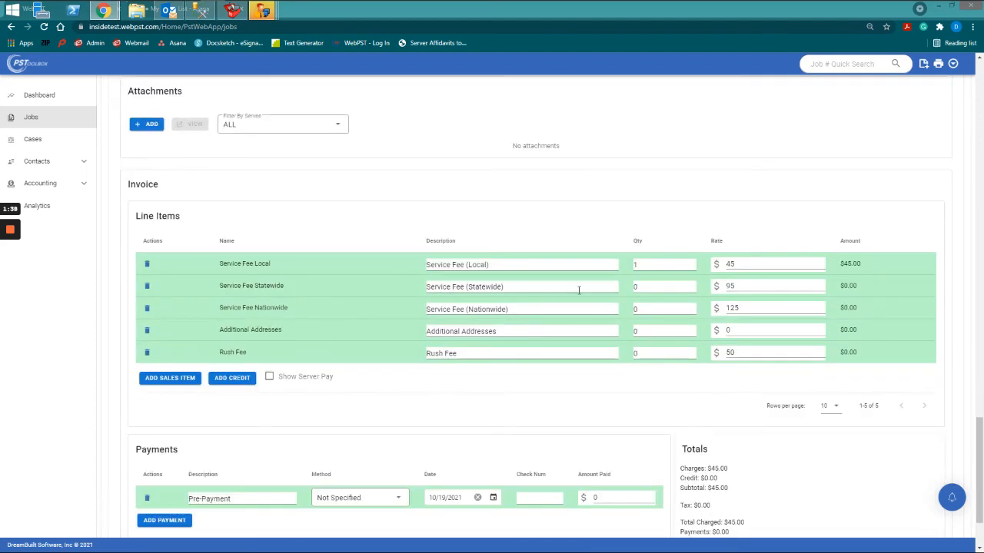
scroll(504, 274, "down", 1)
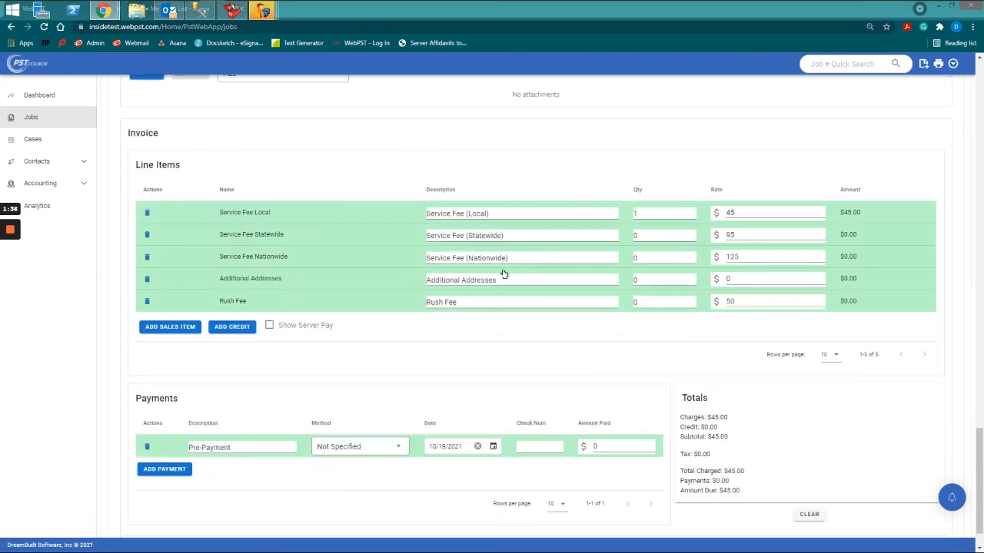
scroll(518, 292, "down", 1)
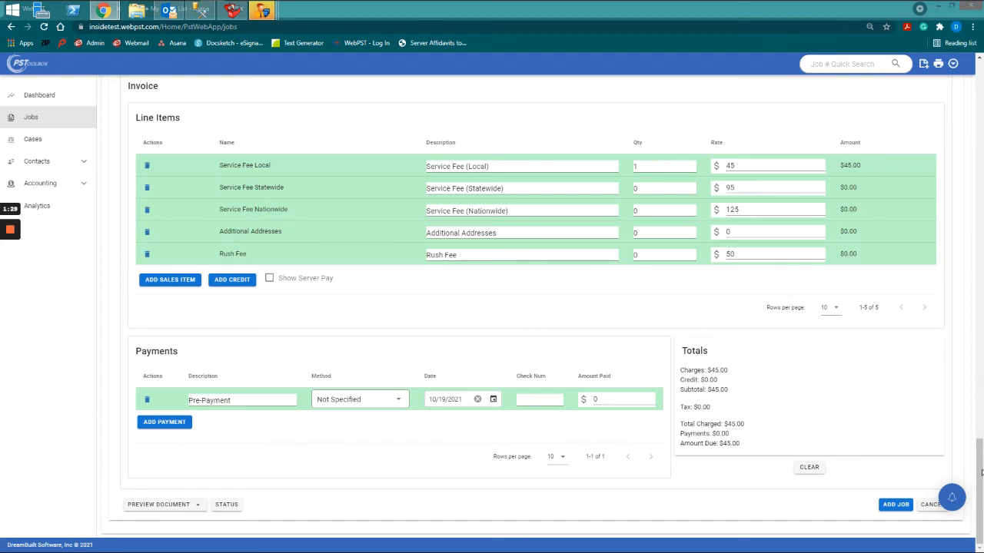
left_click(897, 505)
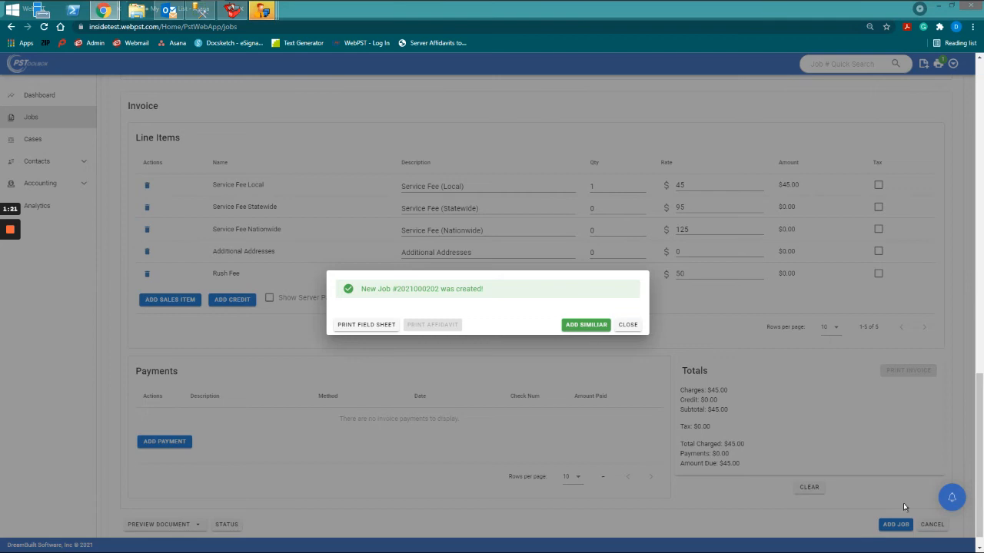
Start a similar job, replace the servee's first name with the second defendant's, and save it.
left_click(598, 329)
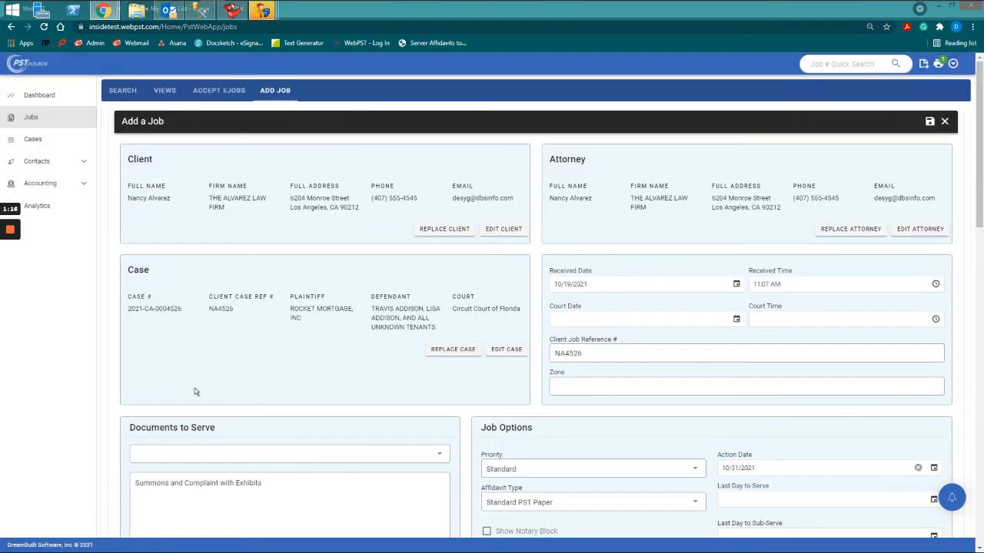
scroll(194, 392, "down", 5)
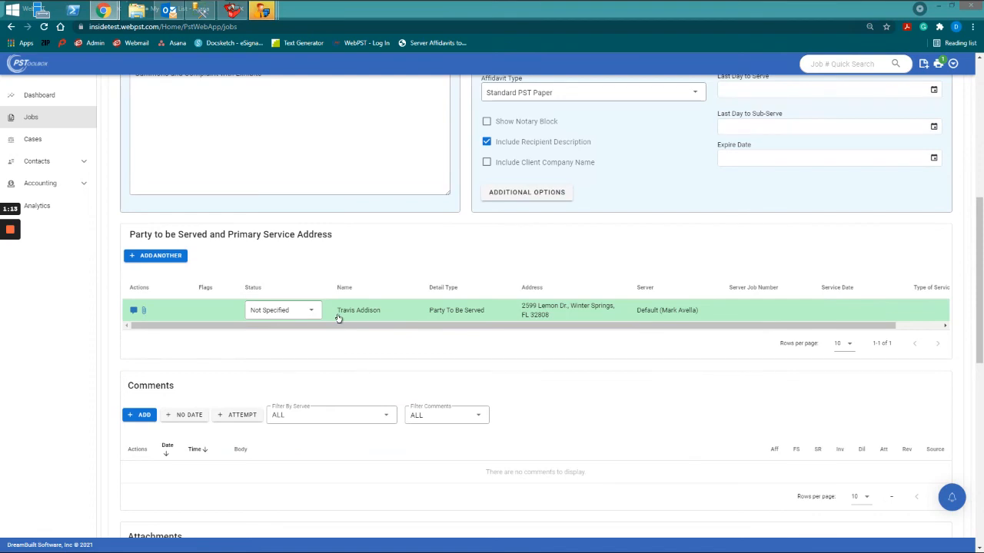
left_click(338, 310)
left_click_drag(202, 424, 121, 422)
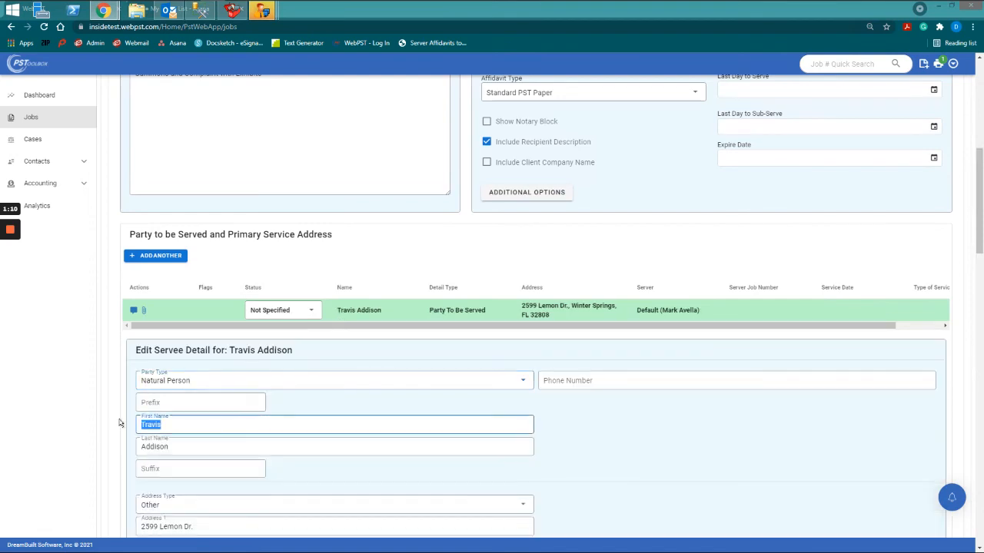
scroll(182, 419, "down", 5)
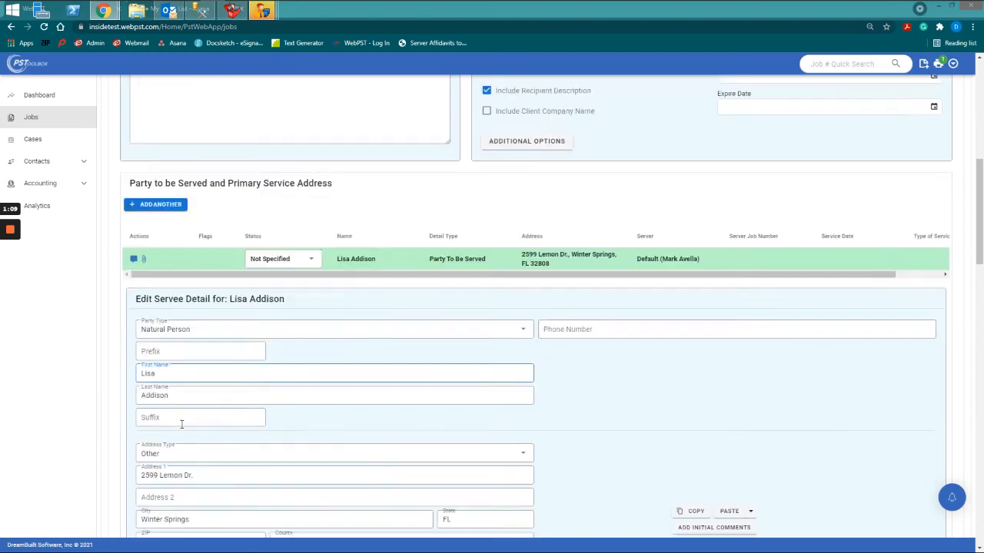
scroll(243, 426, "down", 10)
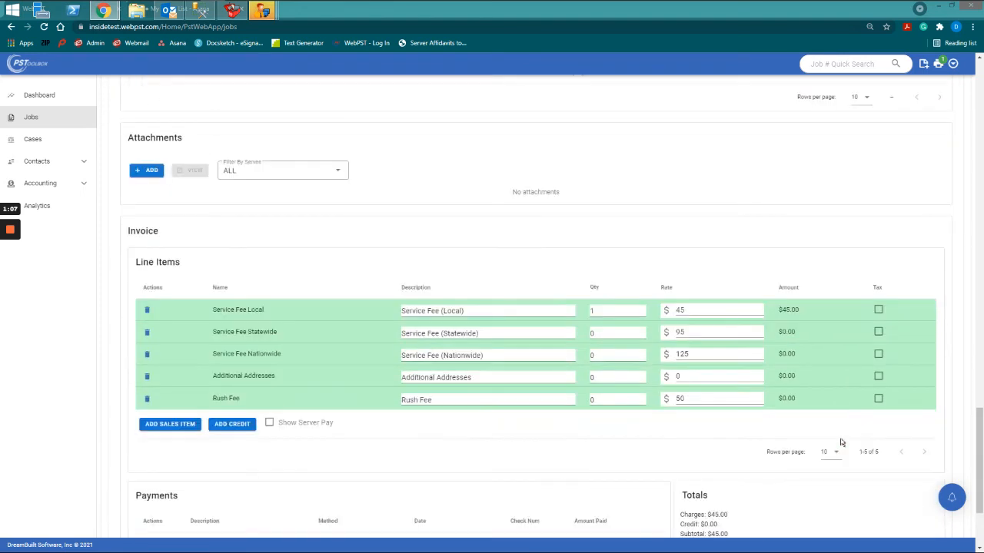
scroll(935, 478, "down", 2)
left_click(891, 505)
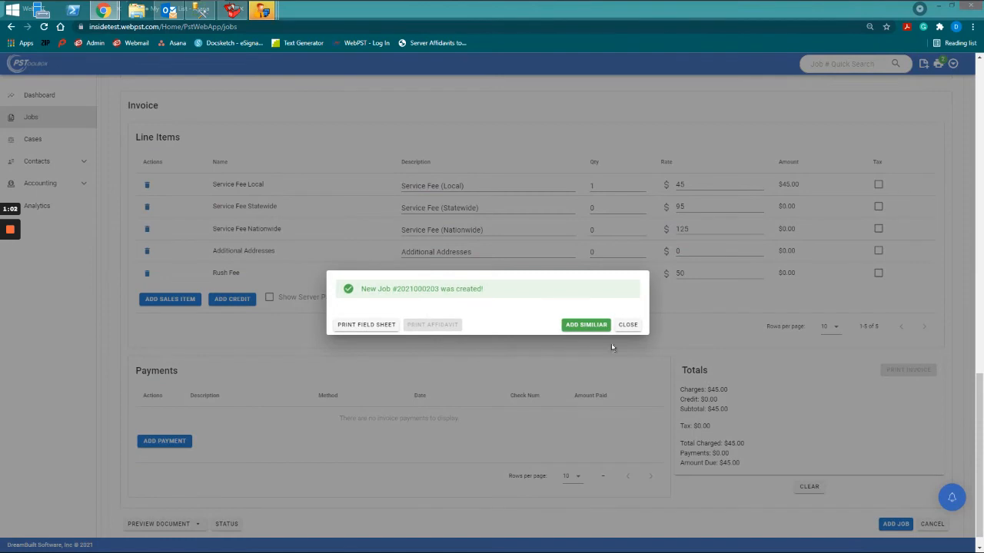
Start a similar job and change the servee to 'All Unknown Tenants' with no first name.
left_click(585, 324)
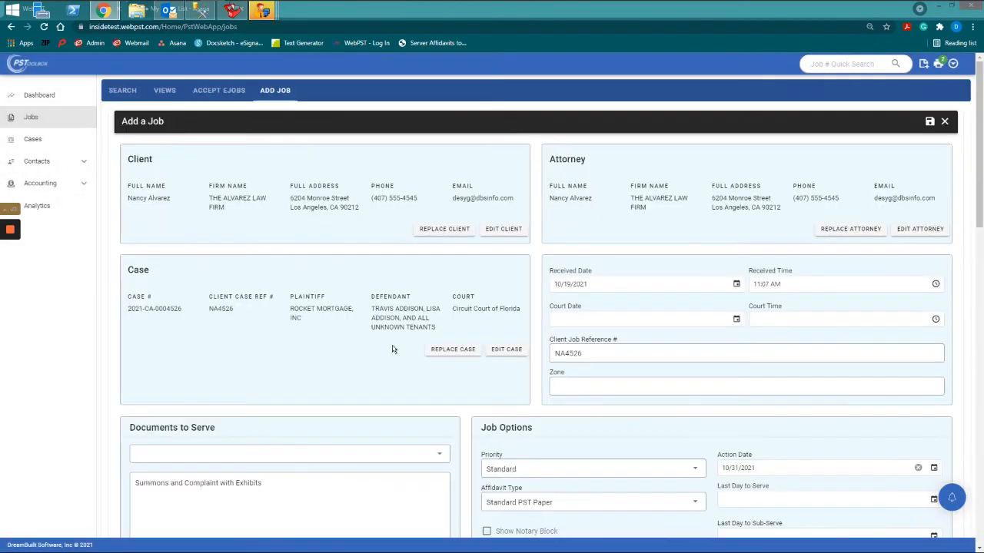
scroll(392, 348, "down", 5)
left_click(369, 361)
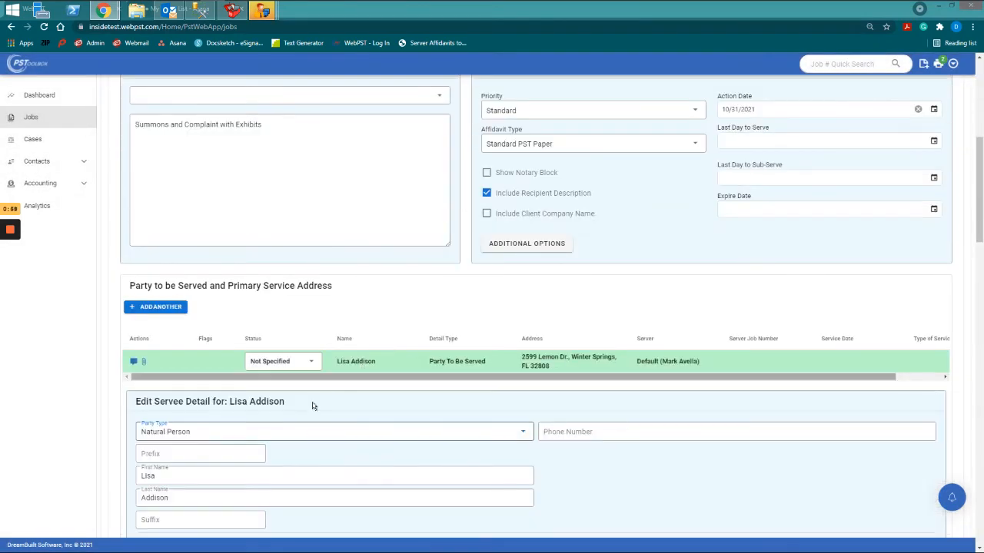
scroll(326, 395, "down", 2)
left_click_drag(176, 325, 135, 323)
key("BackSpace")
key("Tab")
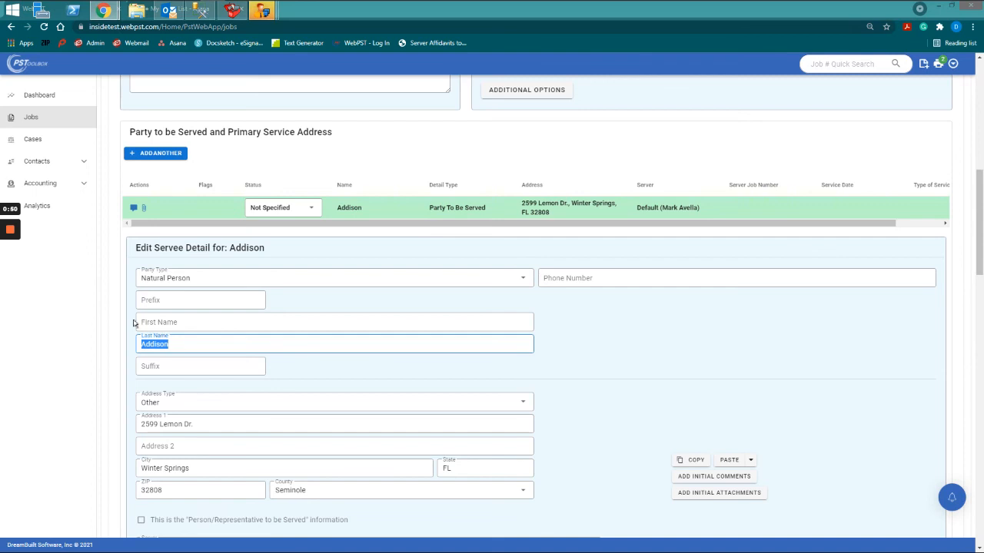
type("All Unknown Tenants")
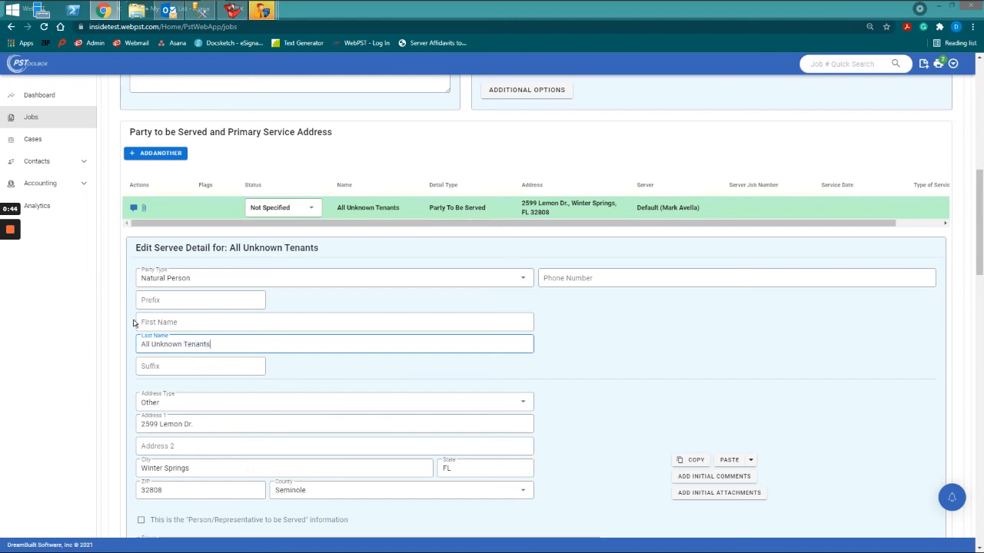
Save the All Unknown Tenants job with ADD JOB.
scroll(460, 320, "down", 15)
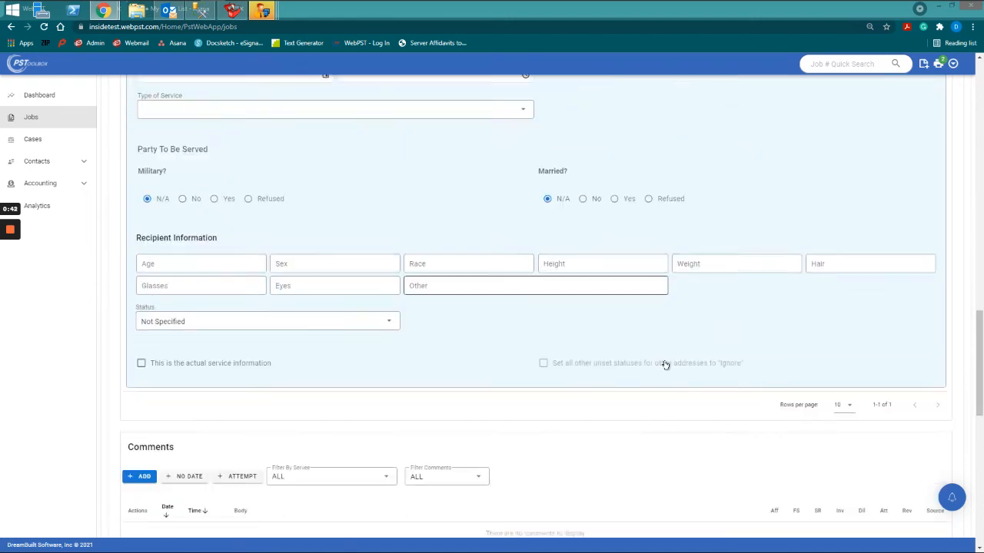
scroll(679, 370, "down", 2)
scroll(533, 305, "up", 4)
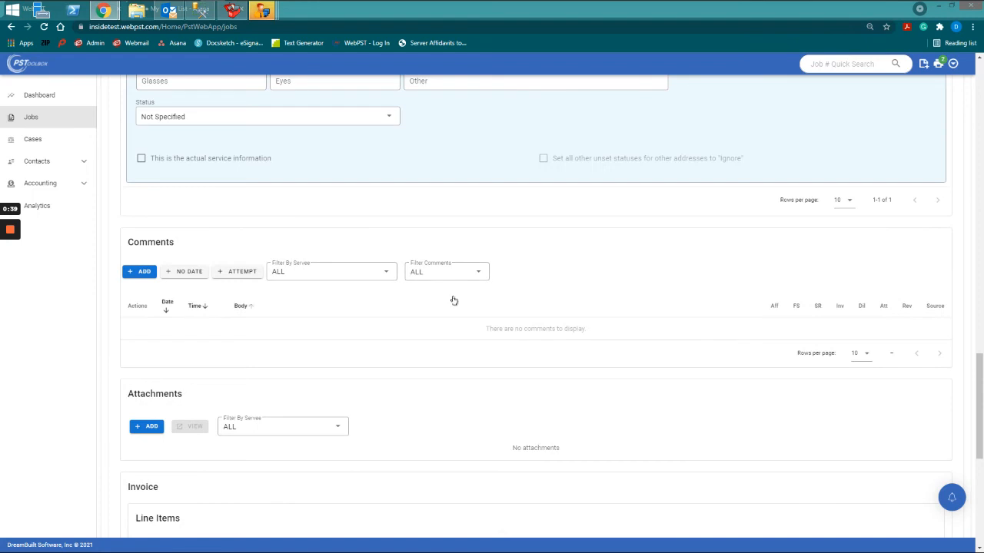
scroll(454, 300, "down", 2)
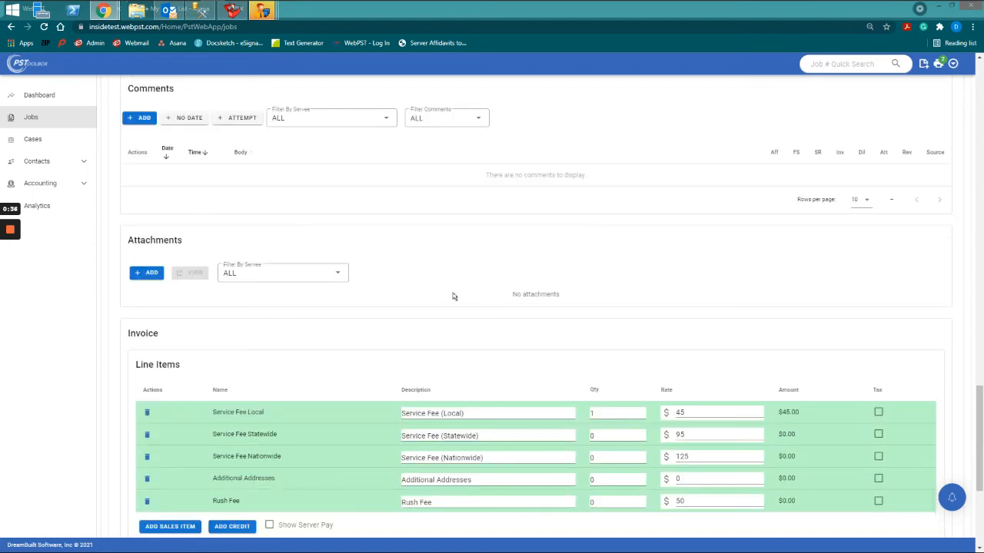
scroll(454, 297, "down", 3)
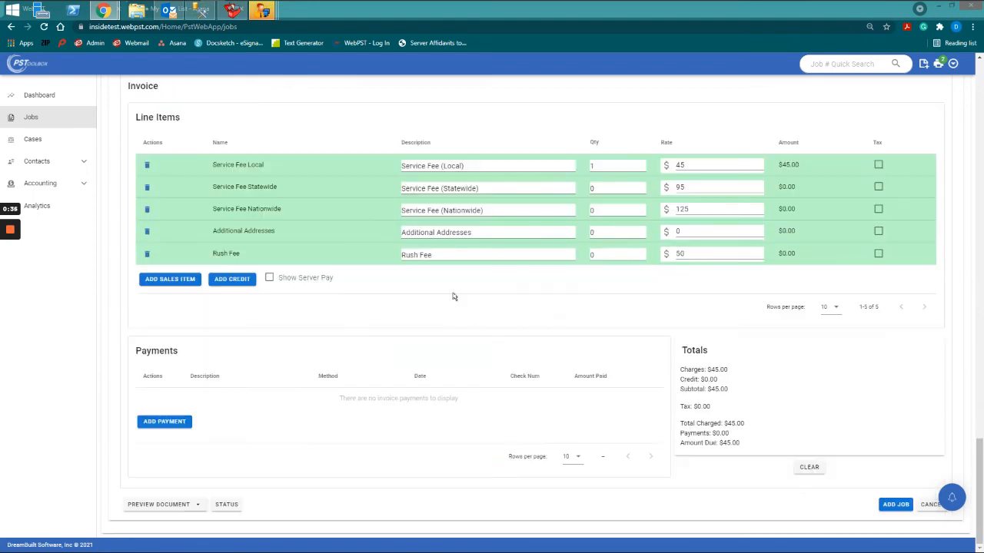
left_click(891, 506)
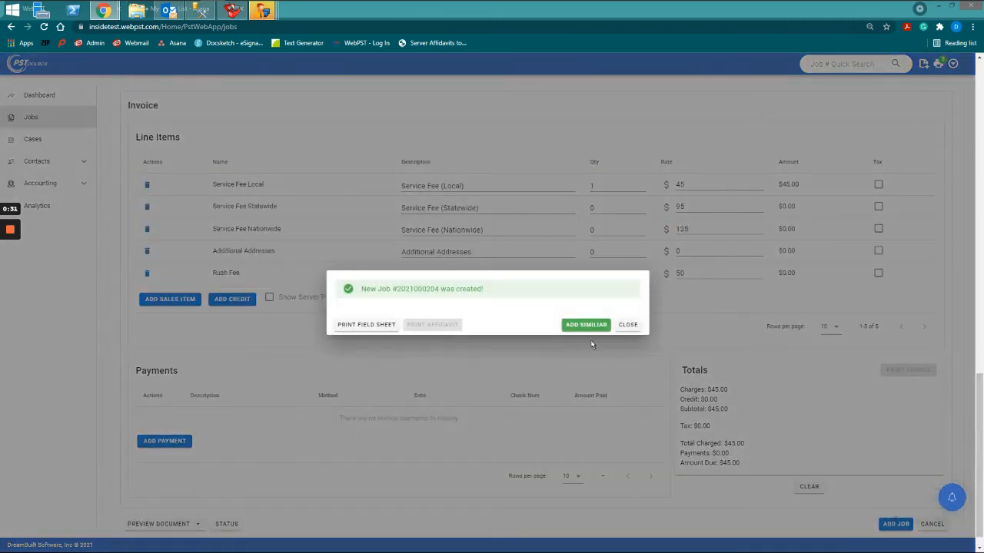
Close the confirmation and preview the three queued field sheets via Print Entire Queue.
left_click(626, 326)
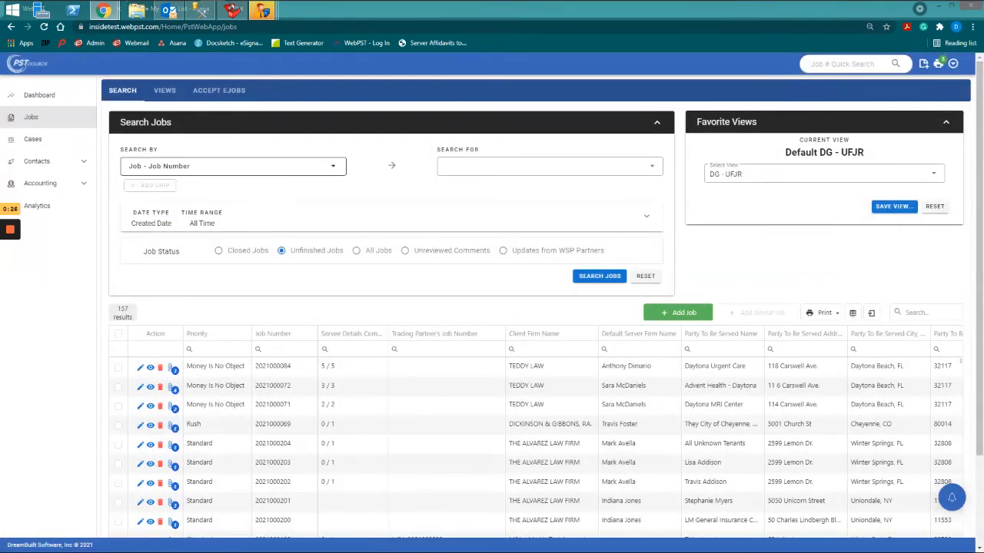
left_click(937, 64)
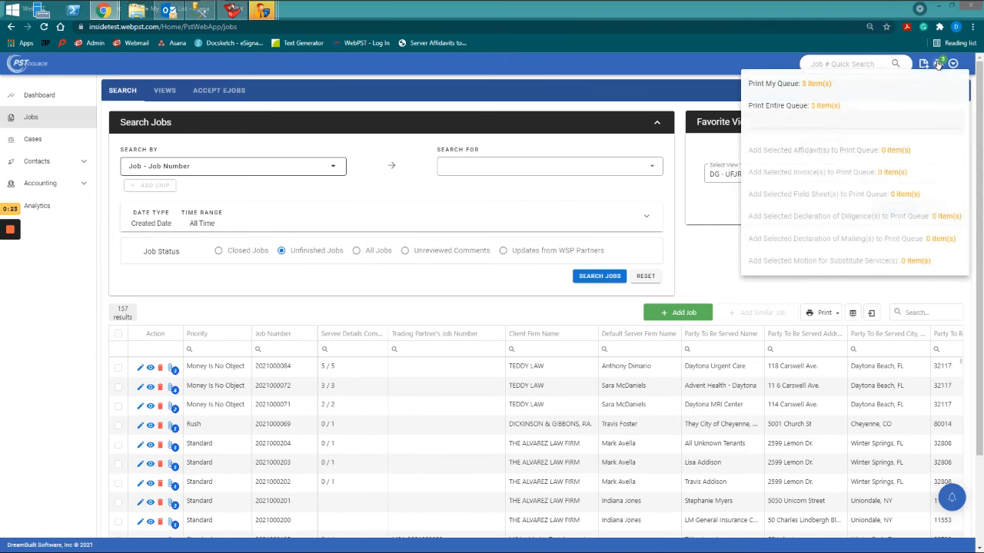
left_click(837, 83)
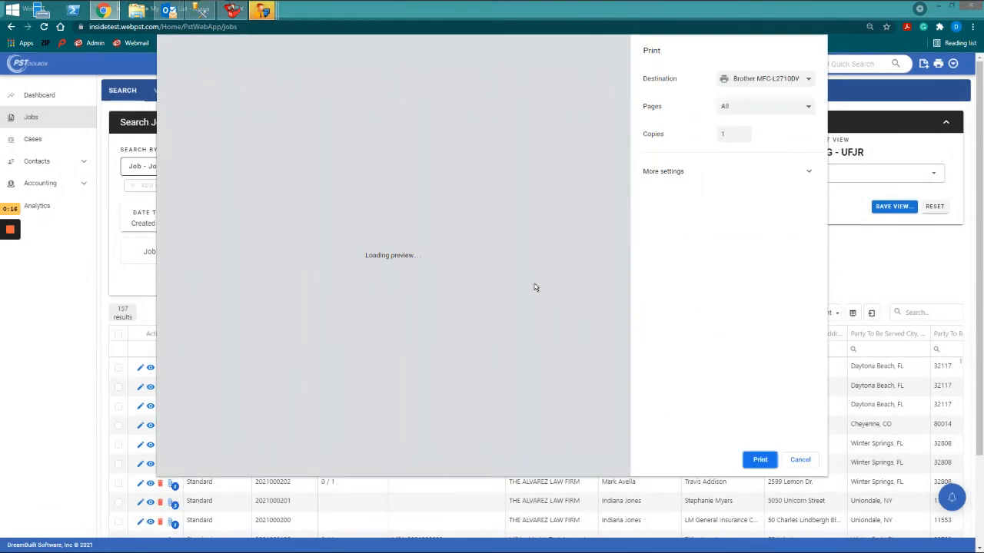
scroll(544, 295, "down", 6)
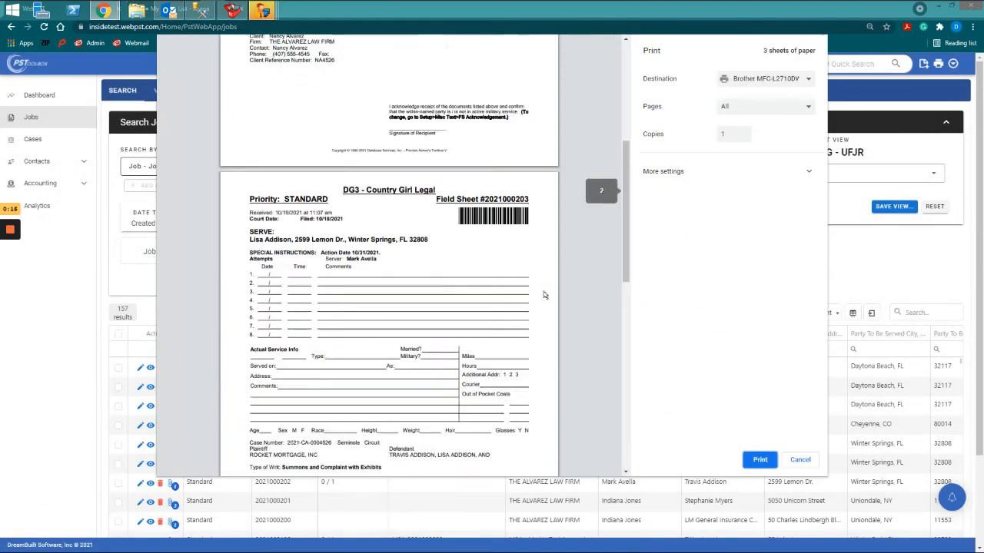
scroll(543, 295, "up", 5)
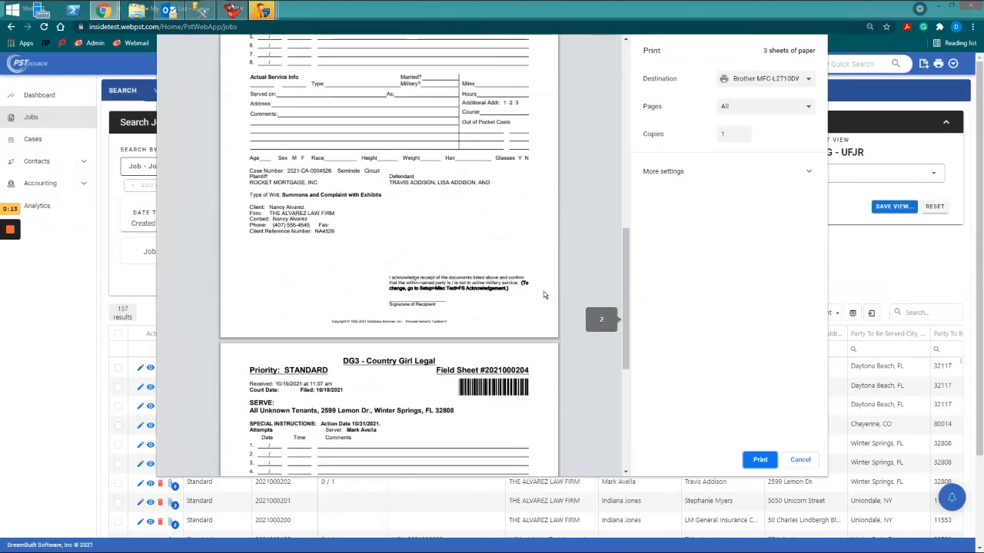
scroll(544, 295, "up", 3)
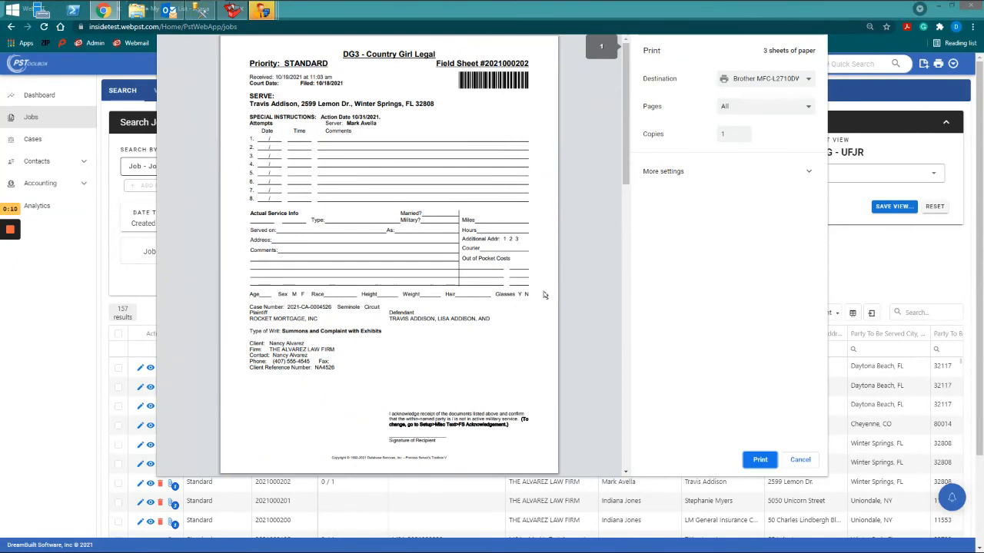